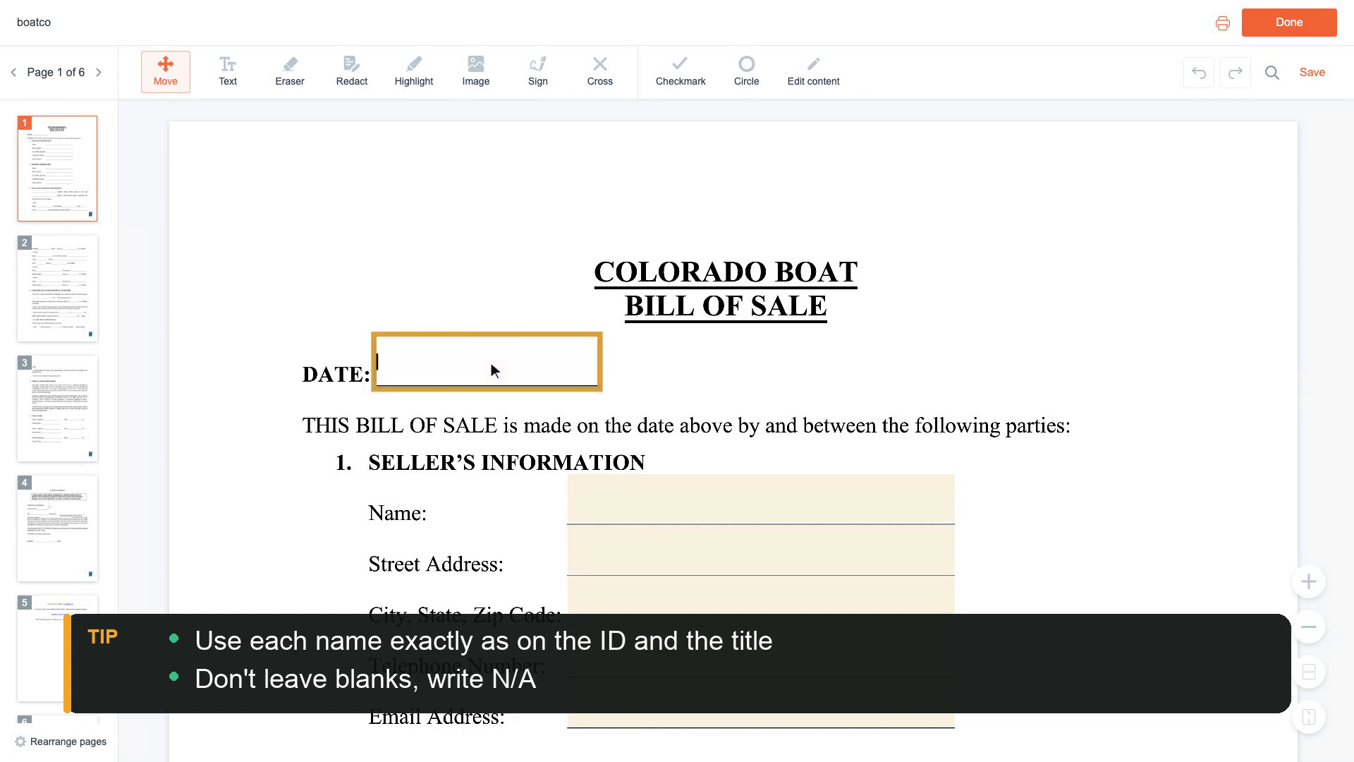
- Enter the date 03/15/2024 and the seller's full name
{"action": "type", "text": "24"}
{"action": "scroll", "coordinate": [491, 364], "scroll_direction": "down", "scroll_amount": 1}
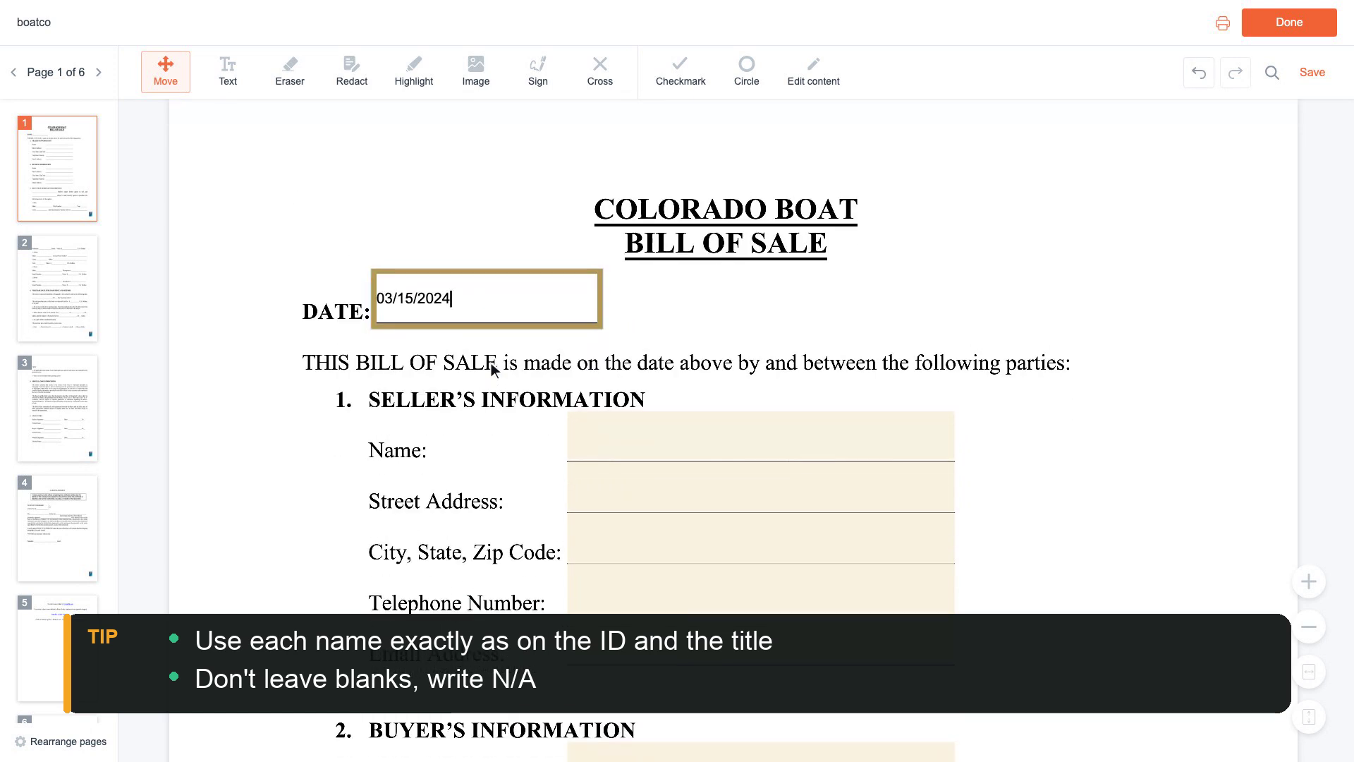
{"action": "left_click", "coordinate": [760, 434]}
{"action": "type", "text": "Anna Baker"}
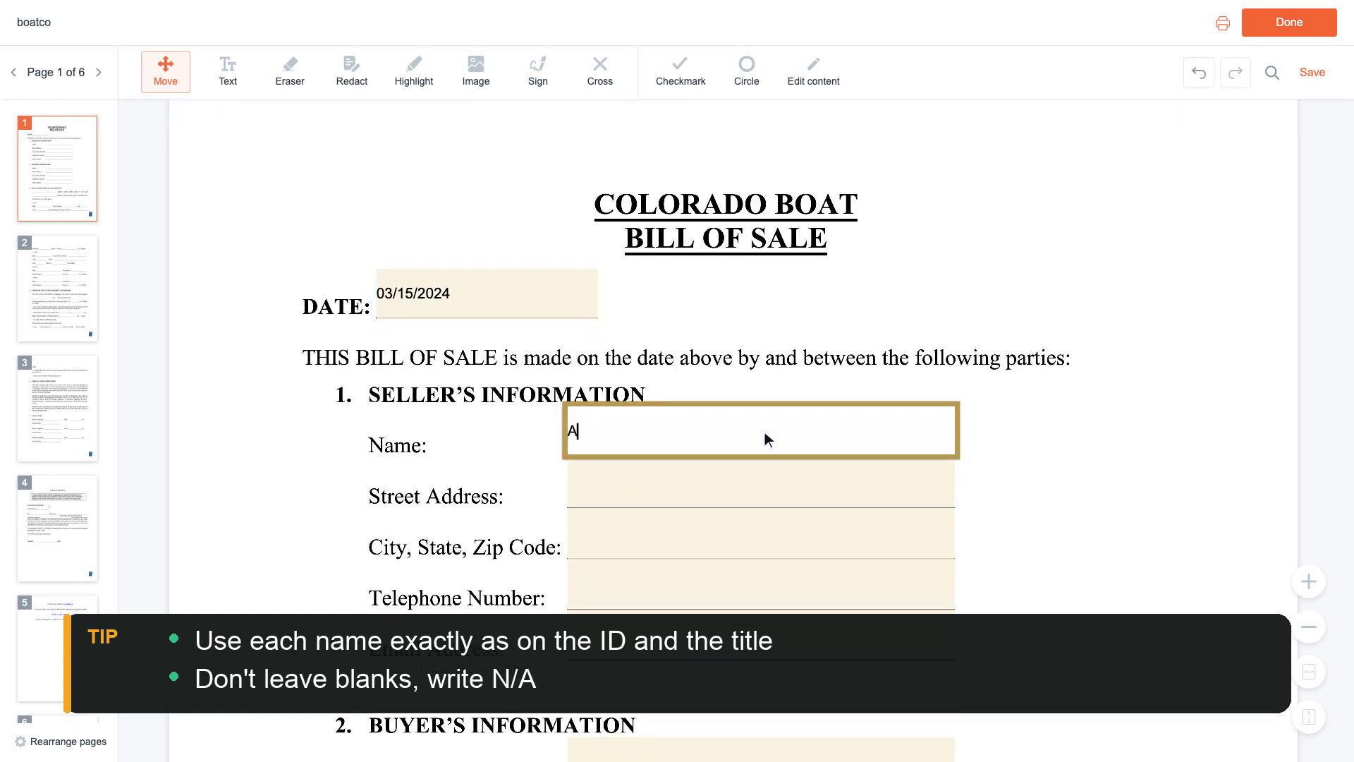
{"action": "scroll", "coordinate": [766, 433], "scroll_direction": "down", "scroll_amount": 1}
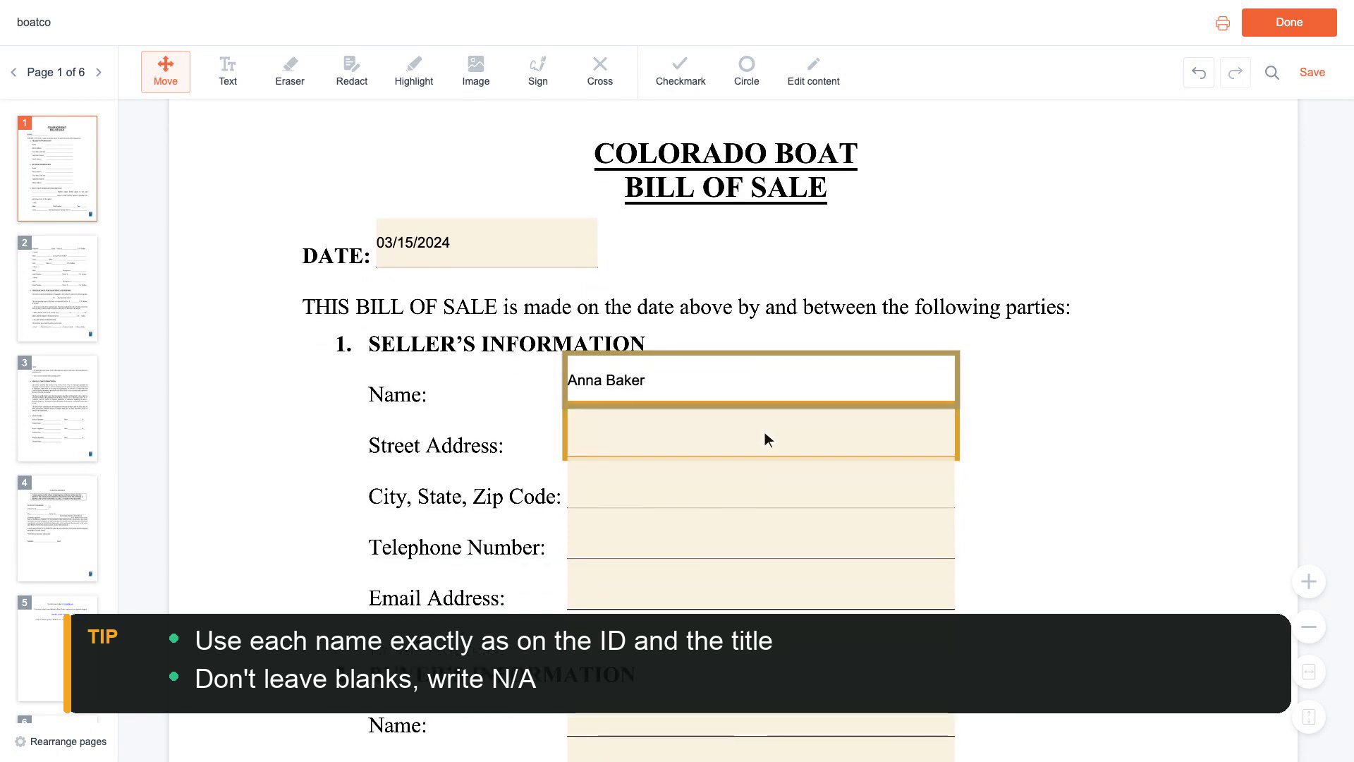
- Fill in the seller's street address, city/state/zip, telephone number and e-mail address
{"action": "left_click", "coordinate": [765, 431]}
{"action": "type", "text": "123 M"}
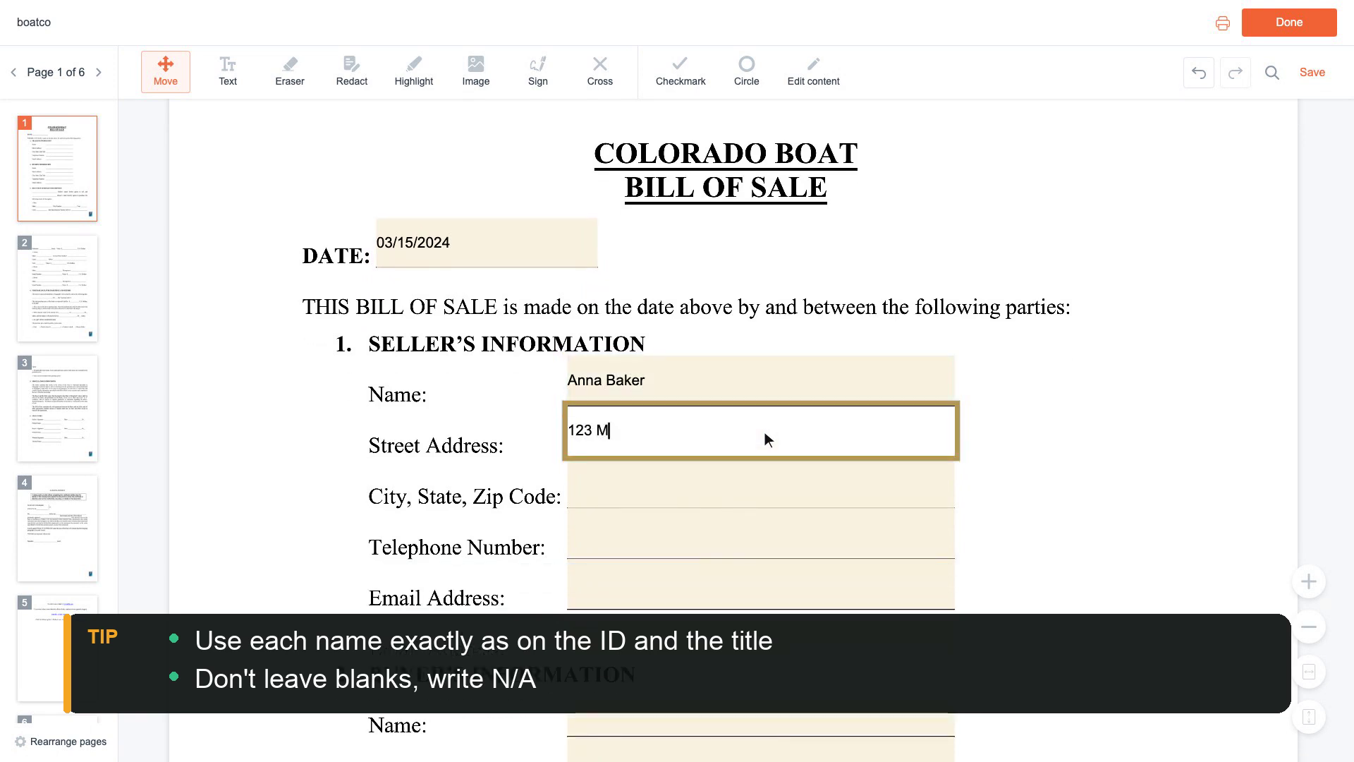
{"action": "type", "text": "ain Street, Apt 4"}
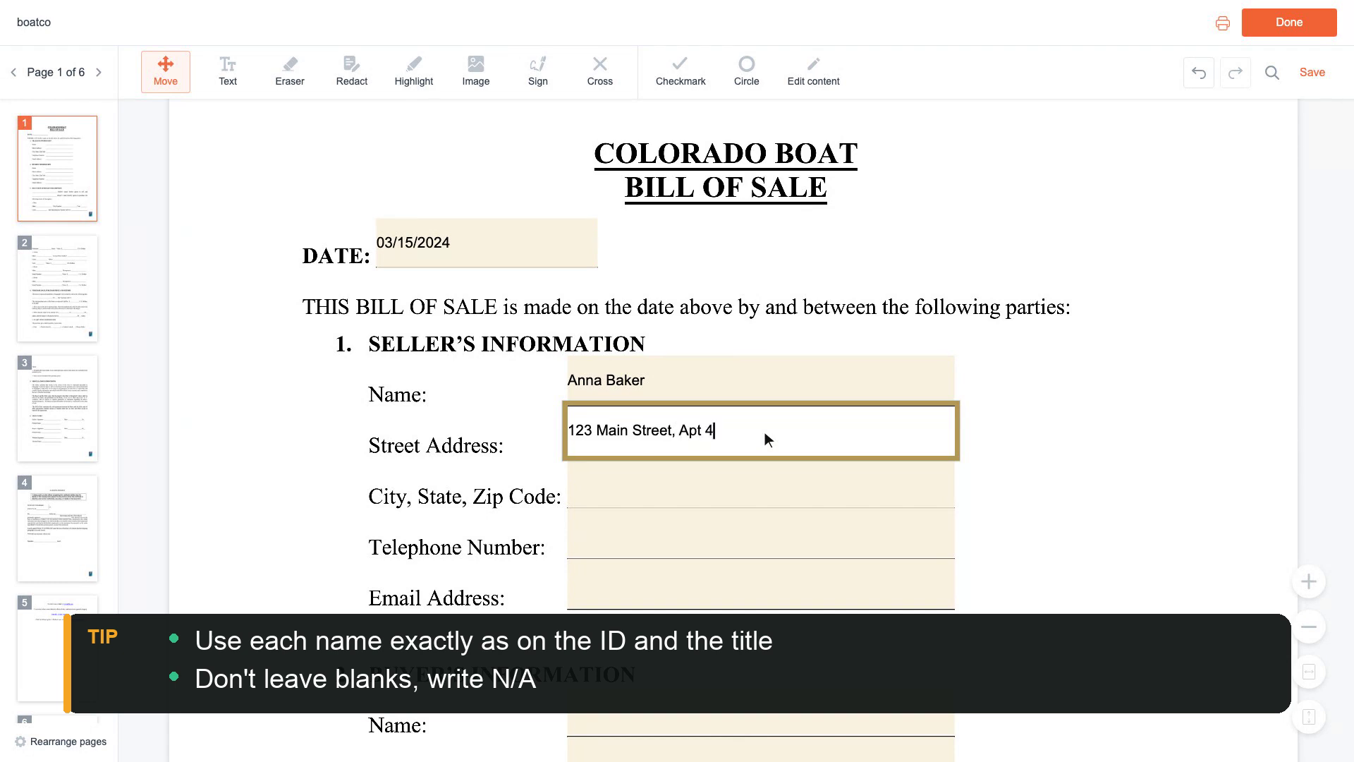
{"action": "scroll", "coordinate": [764, 431], "scroll_direction": "down", "scroll_amount": 1}
{"action": "left_click", "coordinate": [765, 433]}
{"action": "type", "text": "Denver, CO 80202"}
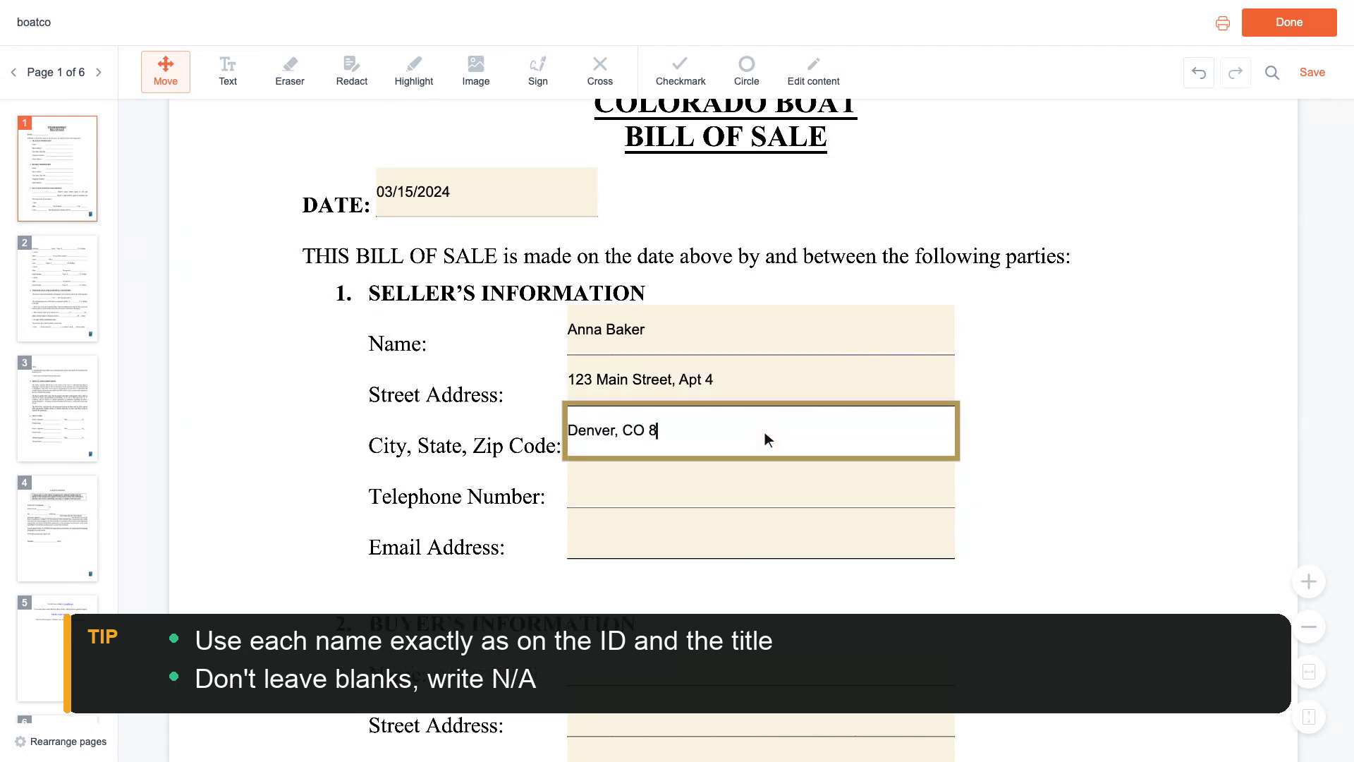
{"action": "scroll", "coordinate": [765, 431], "scroll_direction": "down", "scroll_amount": 1}
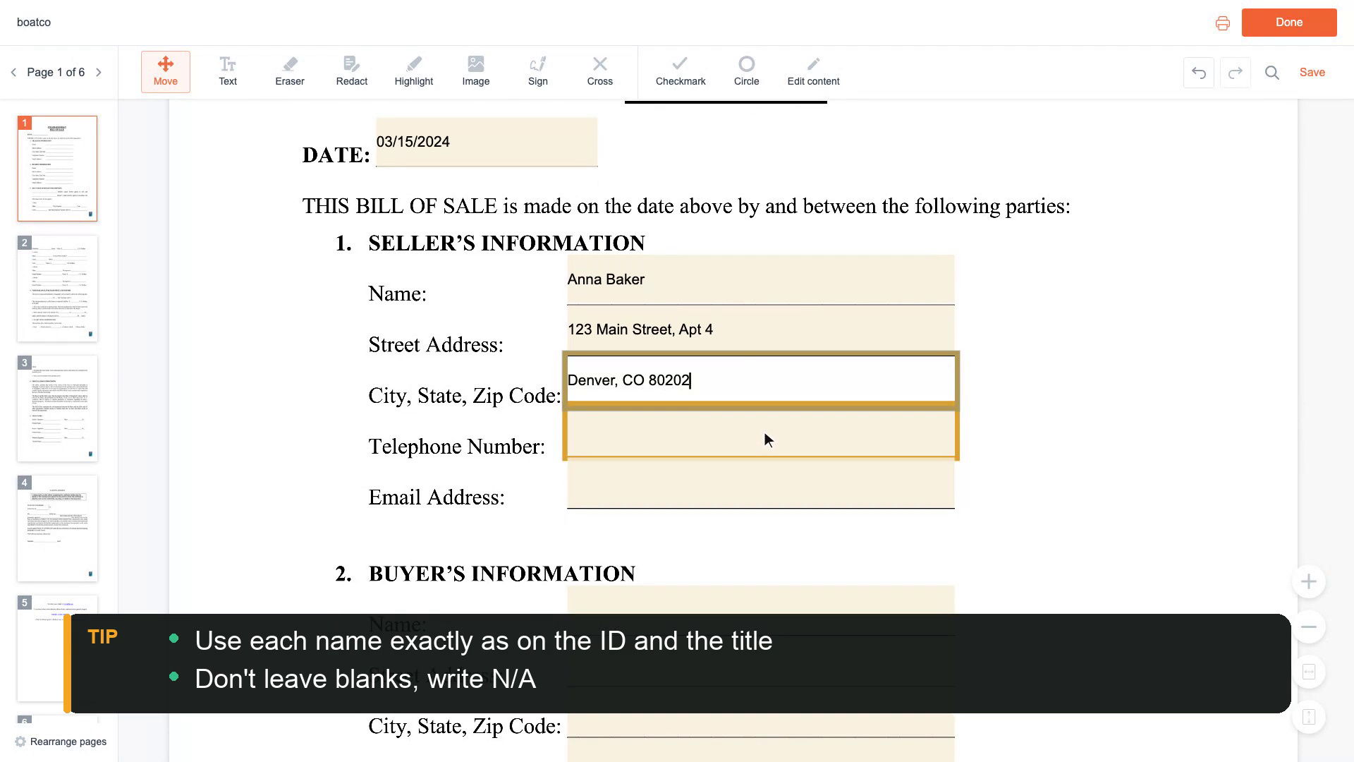
{"action": "left_click", "coordinate": [764, 432]}
{"action": "type", "text": "555-0142"}
{"action": "scroll", "coordinate": [765, 432], "scroll_direction": "down", "scroll_amount": 1}
{"action": "left_click", "coordinate": [765, 432]}
{"action": "left_click", "coordinate": [766, 432]}
{"action": "type", "text": "ann"}
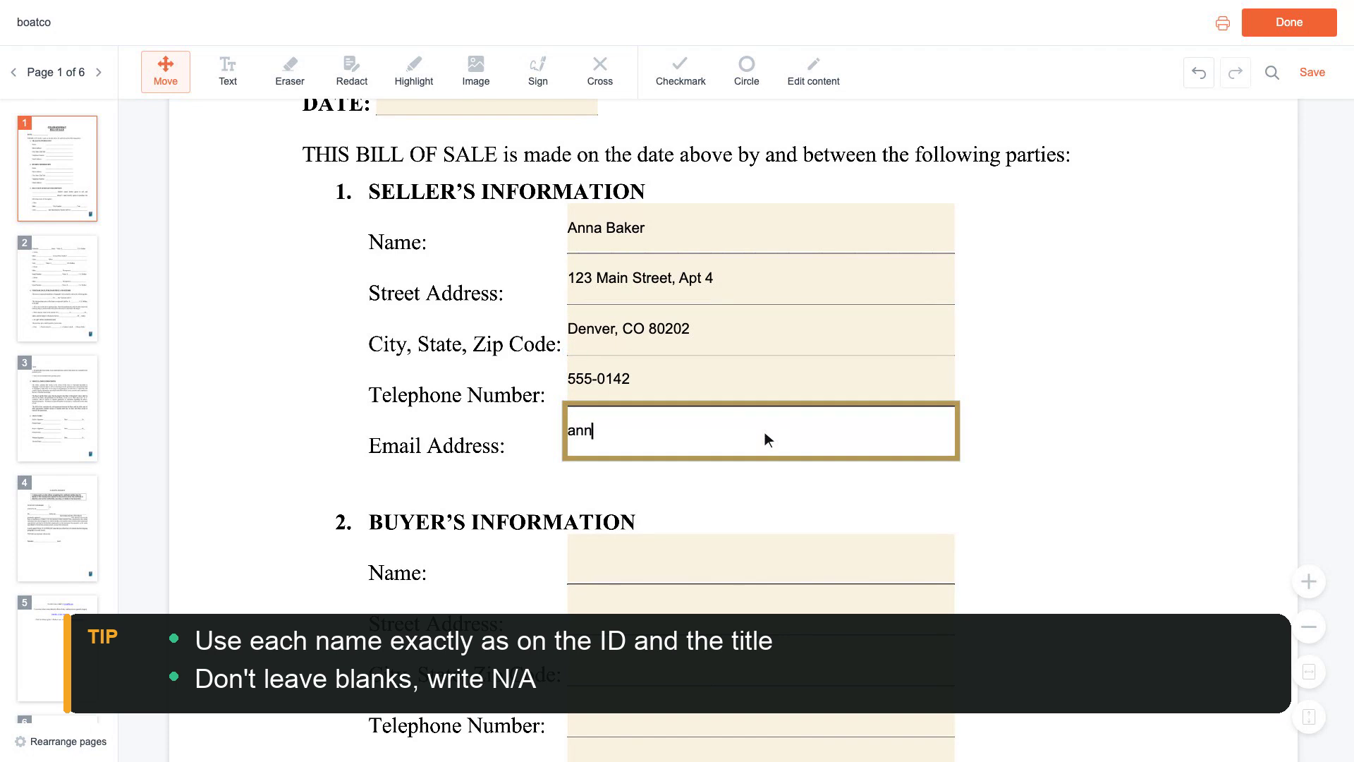
{"action": "type", "text": "a.baker@example.com"}
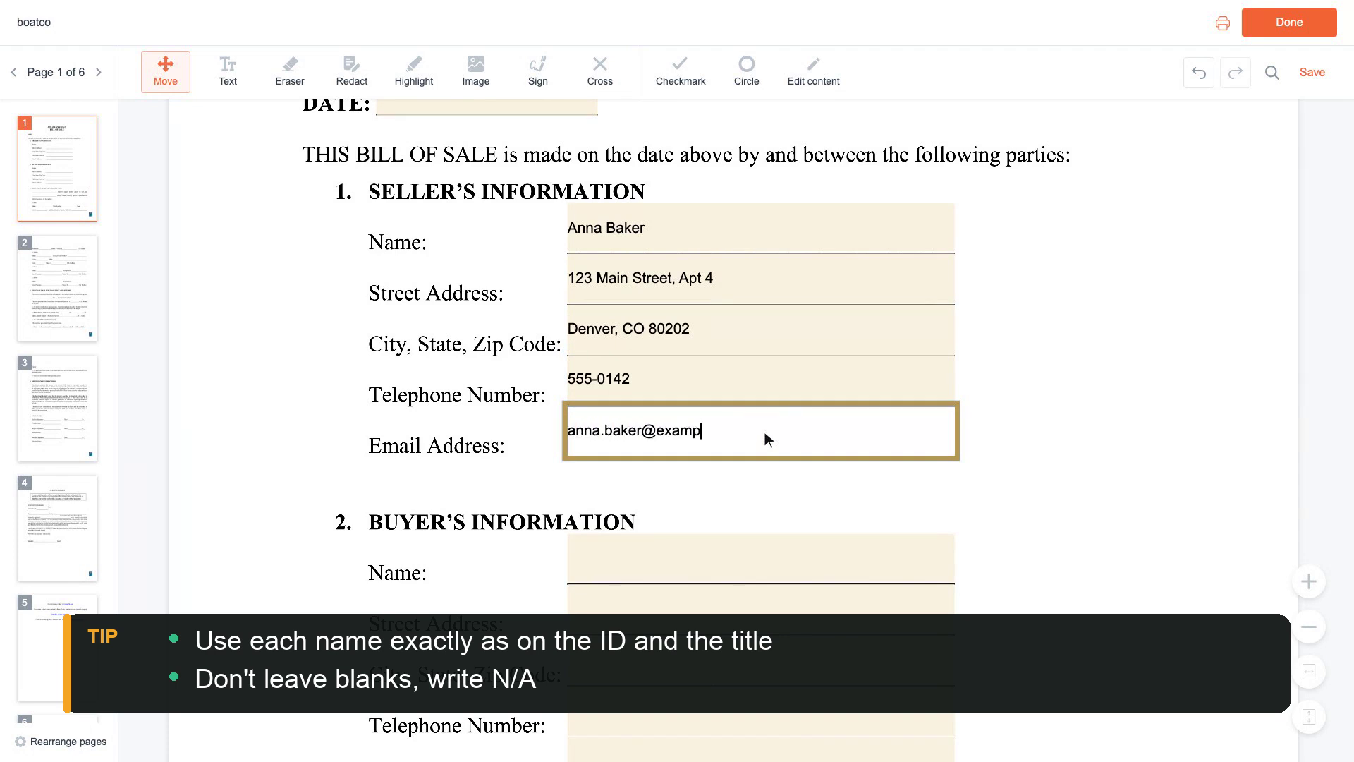
{"action": "scroll", "coordinate": [765, 431], "scroll_direction": "down", "scroll_amount": 2}
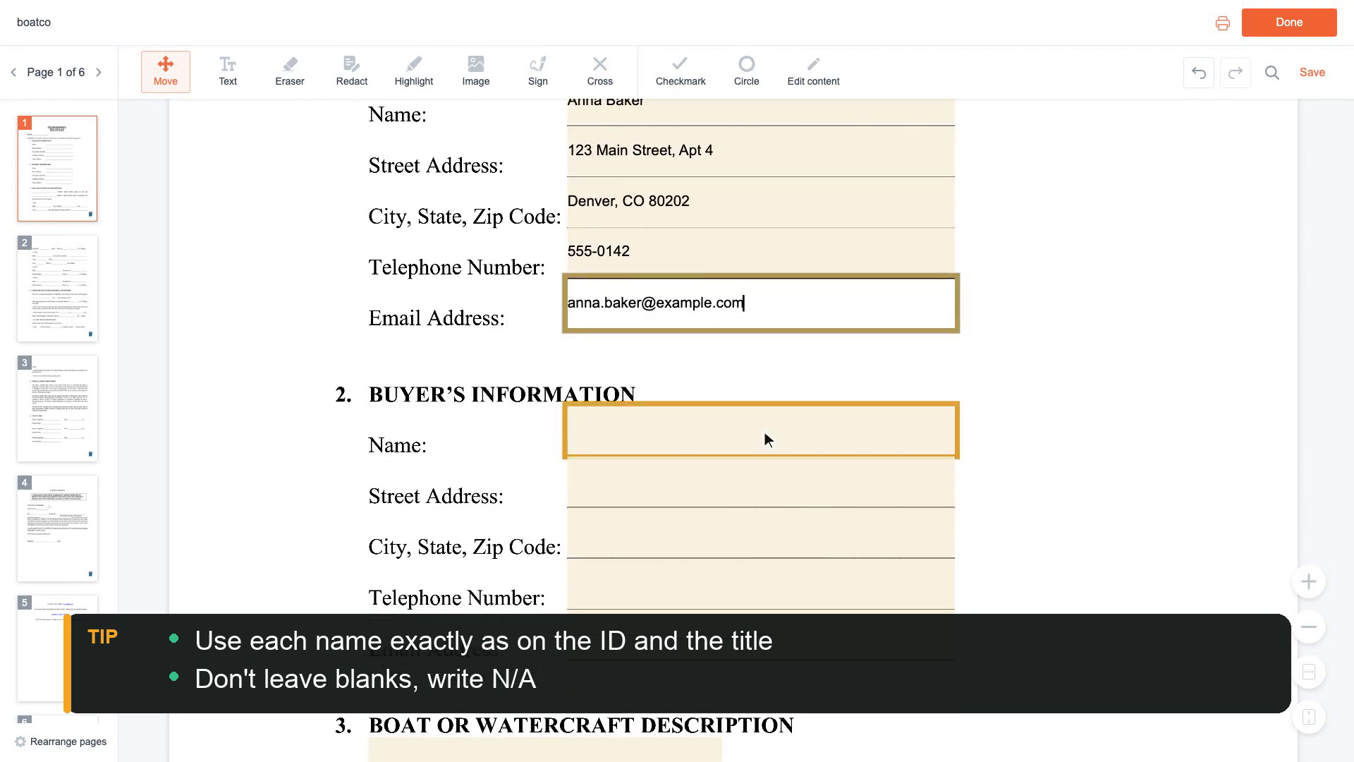
- Enter the buyer's full name, street address and city/state/zip
{"action": "left_click", "coordinate": [765, 433]}
{"action": "type", "text": "Ben Carte"}
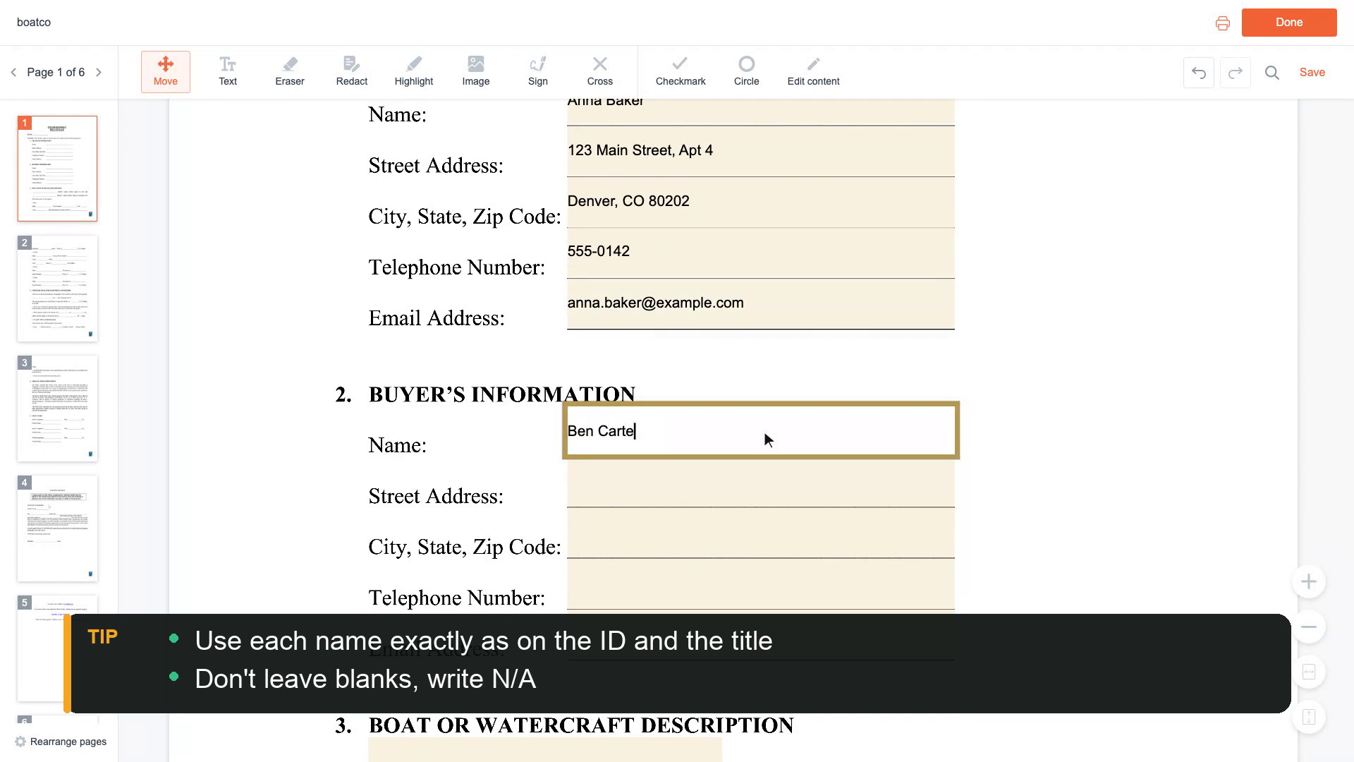
{"action": "type", "text": "r"}
{"action": "scroll", "coordinate": [765, 431], "scroll_direction": "down", "scroll_amount": 1}
{"action": "left_click", "coordinate": [764, 432]}
{"action": "type", "text": "456 Oak Stree"}
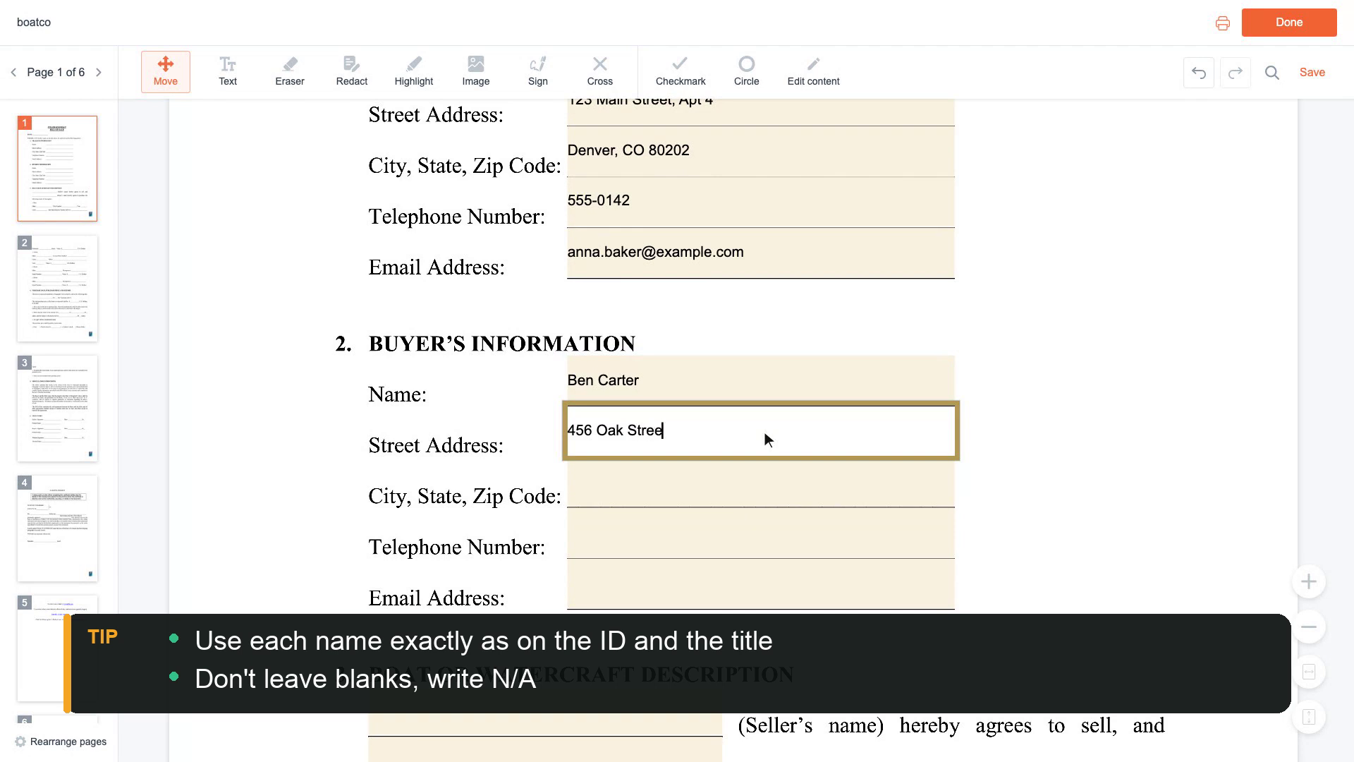
{"action": "type", "text": "t"}
{"action": "scroll", "coordinate": [766, 432], "scroll_direction": "down", "scroll_amount": 1}
{"action": "left_click", "coordinate": [764, 431]}
{"action": "type", "text": "Denver, CO 802"}
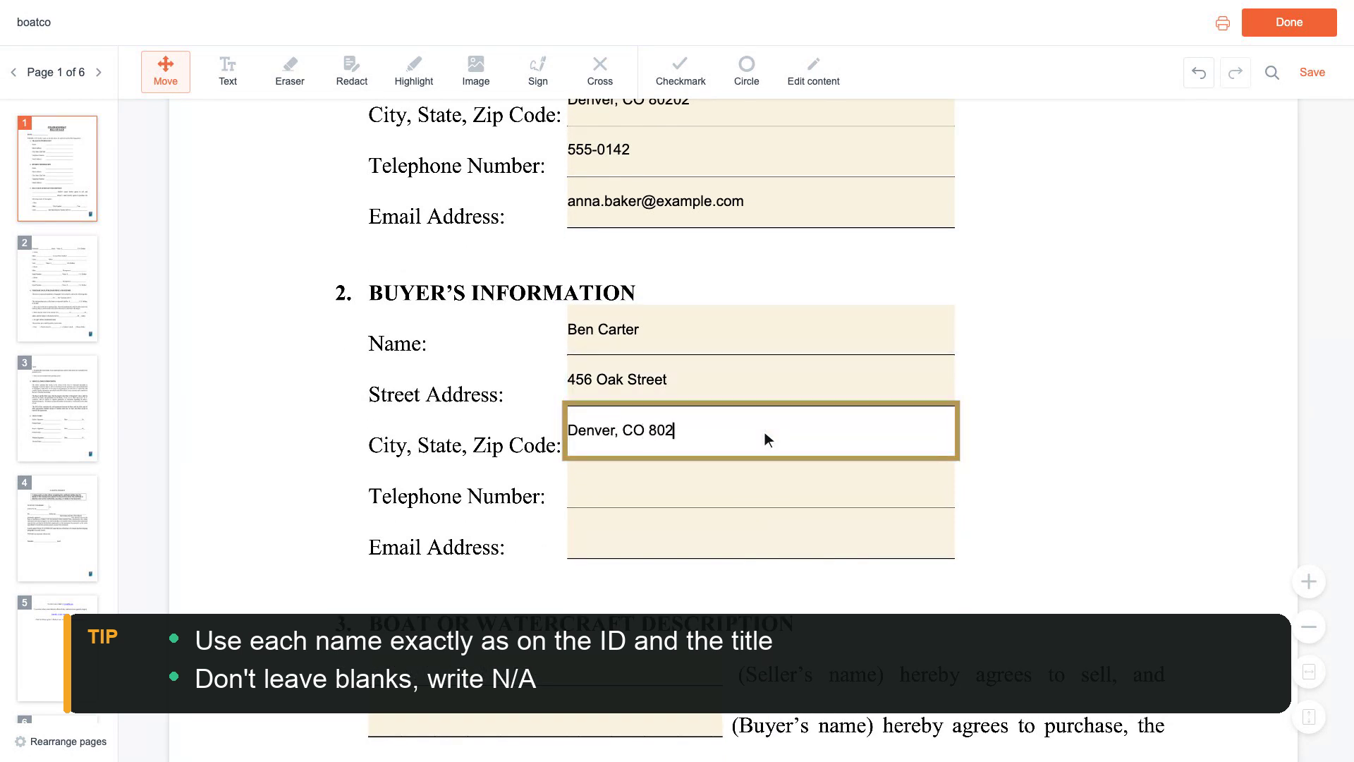
{"action": "type", "text": "02"}
- Add the buyer's telephone number and e-mail address
{"action": "scroll", "coordinate": [764, 432], "scroll_direction": "down", "scroll_amount": 1}
{"action": "left_click", "coordinate": [765, 432]}
{"action": "type", "text": "555-0188"}
{"action": "scroll", "coordinate": [766, 433], "scroll_direction": "down", "scroll_amount": 1}
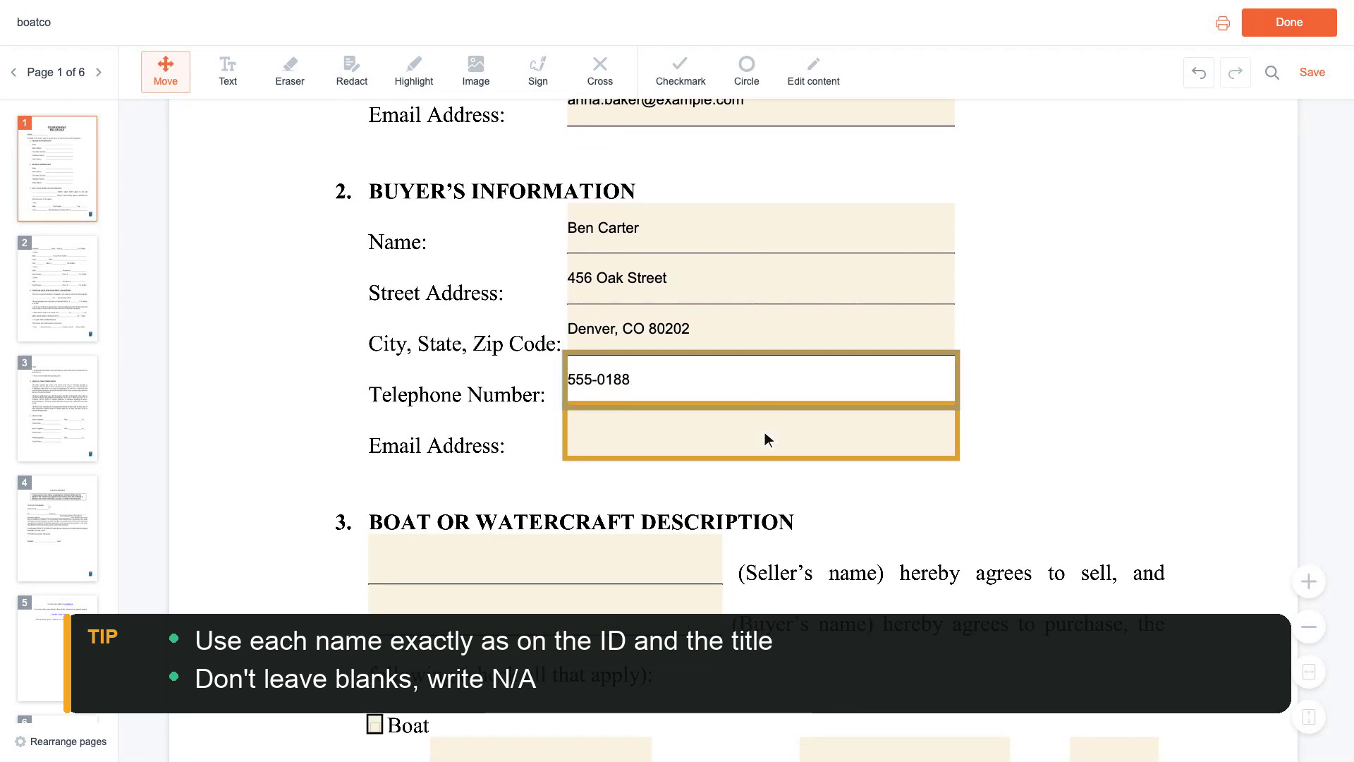
{"action": "left_click", "coordinate": [765, 431]}
{"action": "type", "text": "ben.c"}
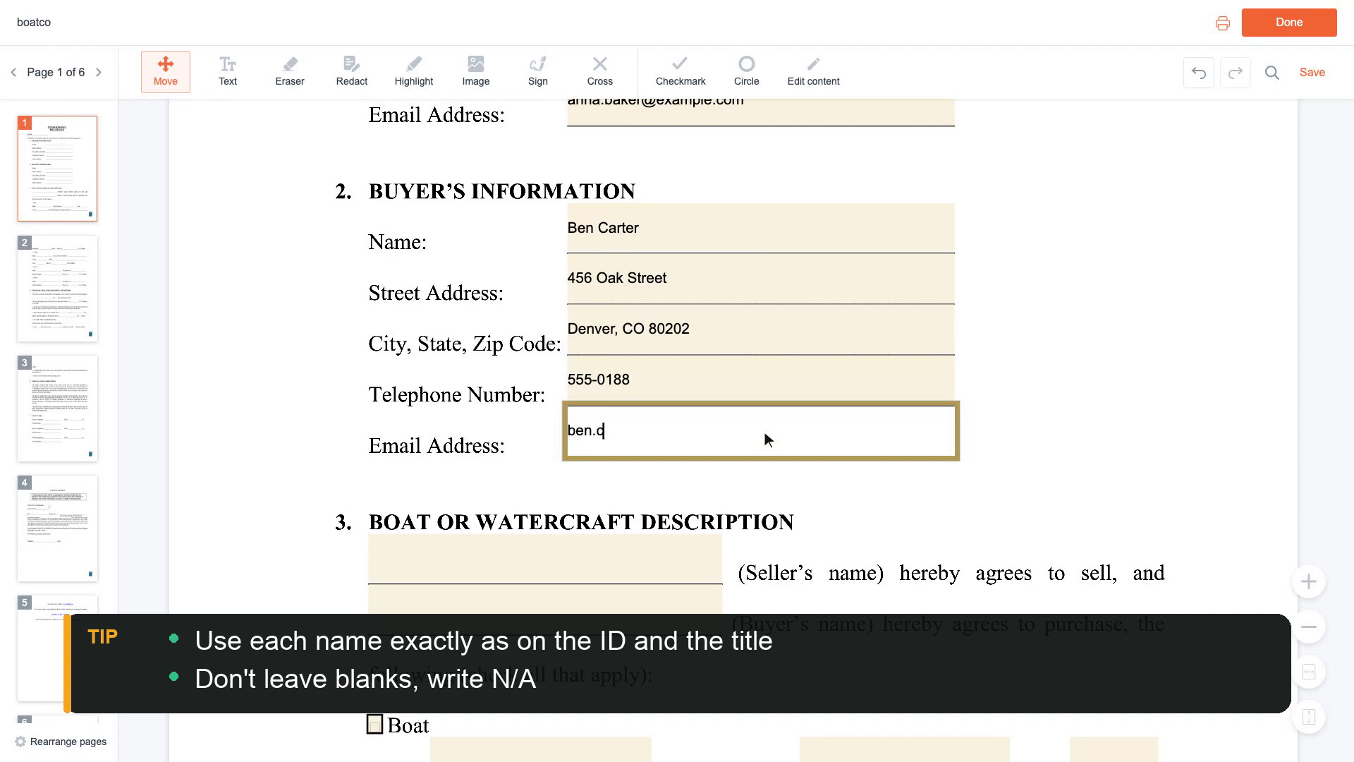
{"action": "type", "text": "arter@example.com"}
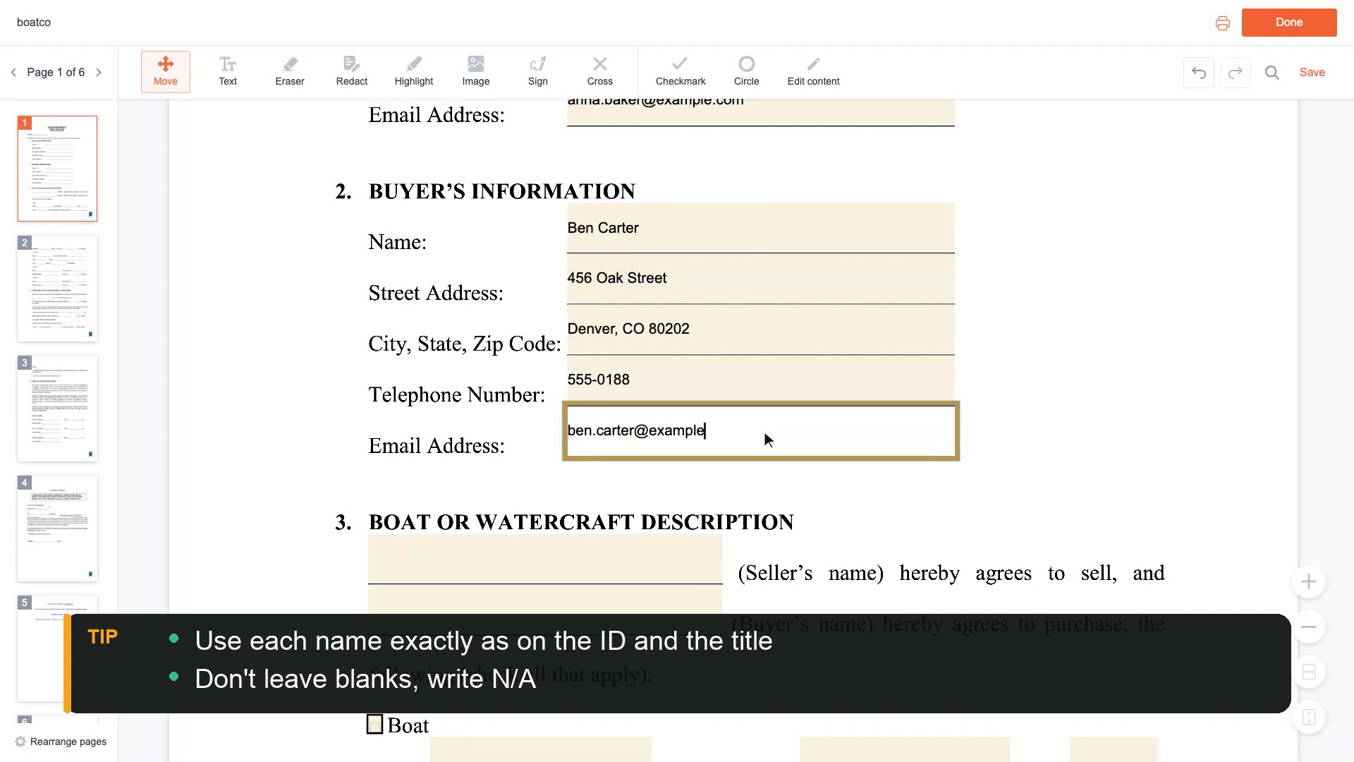
{"action": "scroll", "coordinate": [765, 432], "scroll_direction": "down", "scroll_amount": 2}
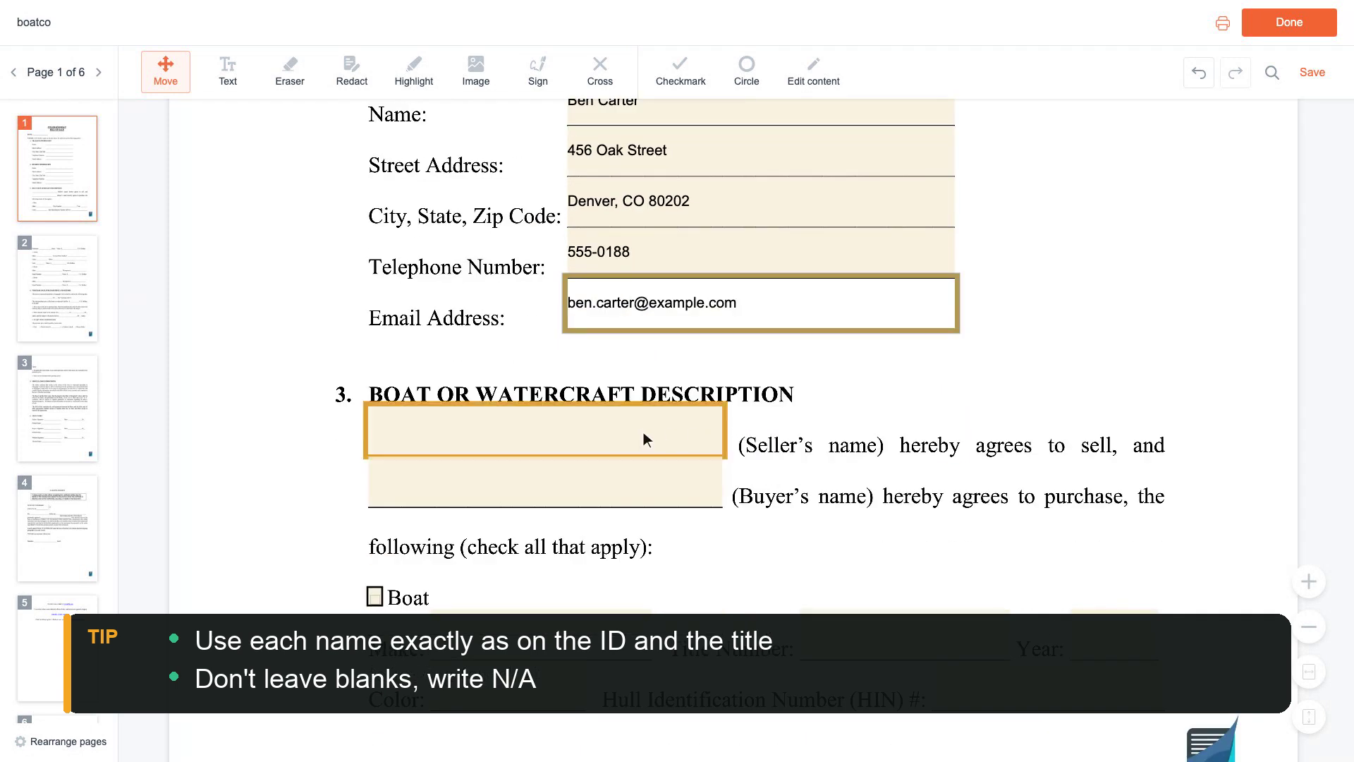
- Enter the seller's and buyer's names in the boat description
{"action": "left_click", "coordinate": [549, 432]}
{"action": "type", "text": "Anna Baker"}
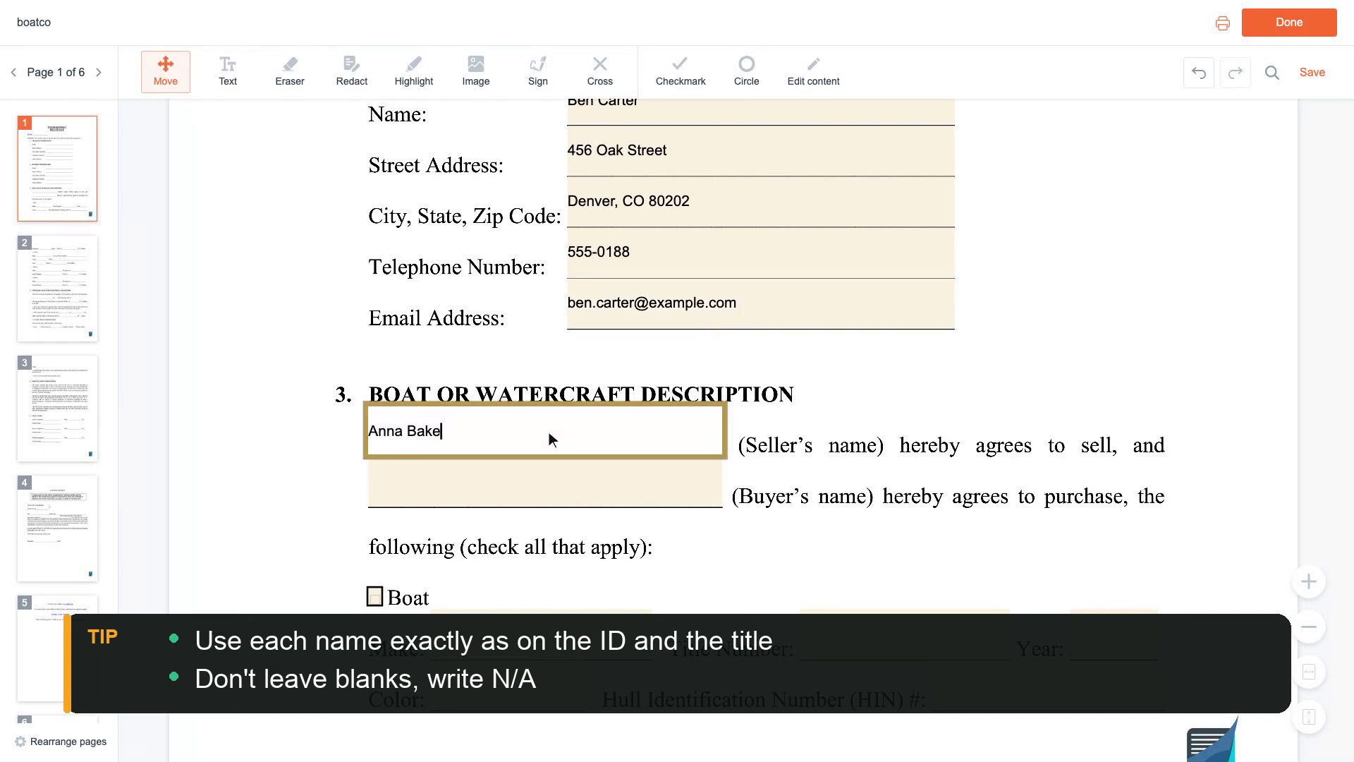
{"action": "scroll", "coordinate": [549, 432], "scroll_direction": "down", "scroll_amount": 1}
{"action": "left_click", "coordinate": [549, 432]}
{"action": "type", "text": "Ben Carter"}
{"action": "scroll", "coordinate": [549, 432], "scroll_direction": "down", "scroll_amount": 3}
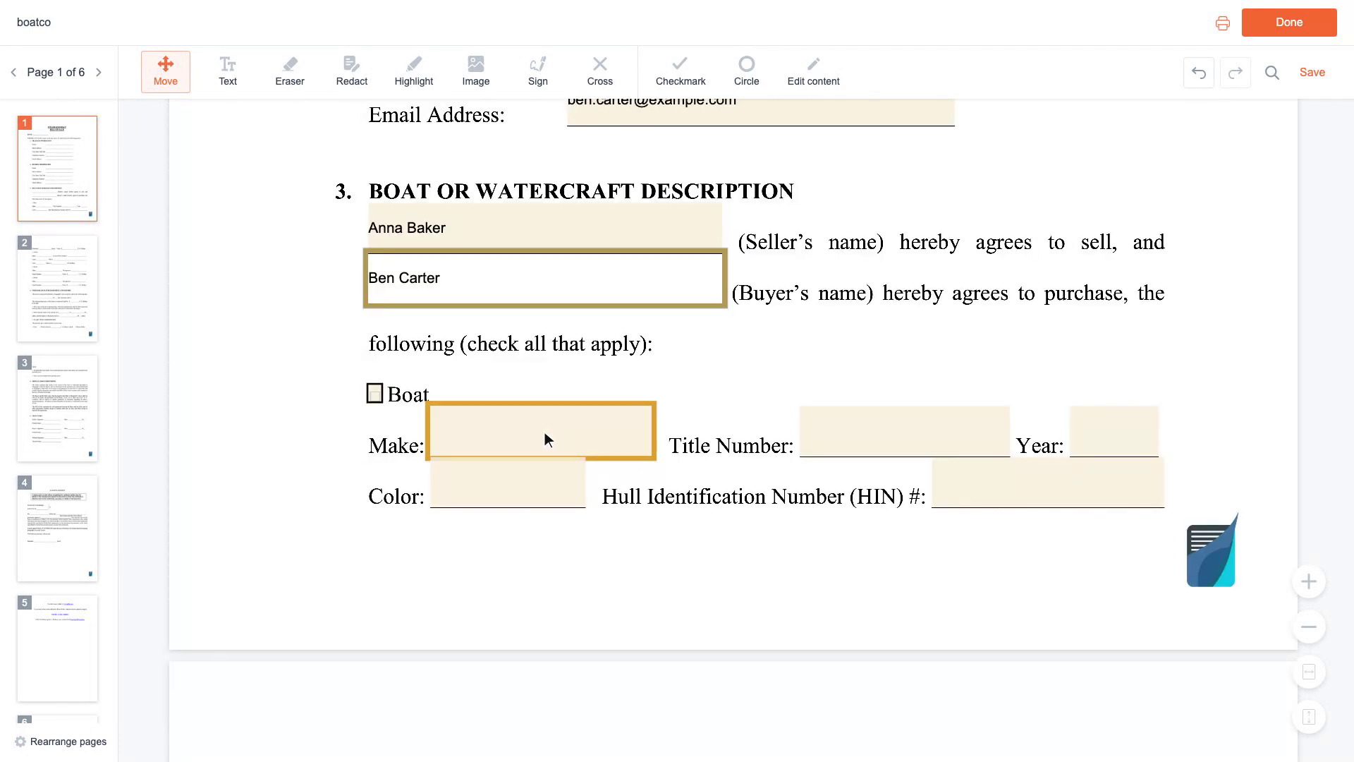
- Describe the boat as a 2019 White Bayliner and enter its hull identification number
{"action": "left_click", "coordinate": [544, 431]}
{"action": "type", "text": "Bayliner"}
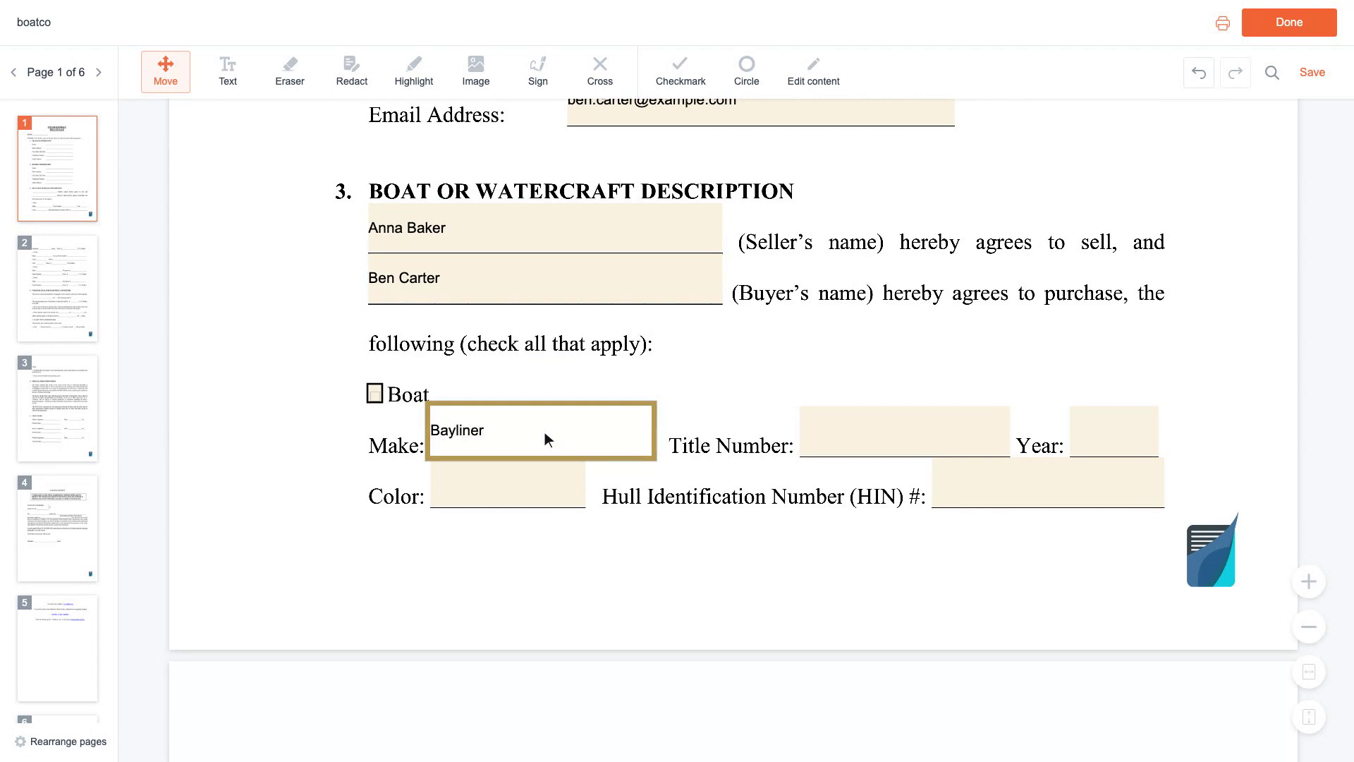
{"action": "left_click", "coordinate": [1118, 431]}
{"action": "type", "text": "2019"}
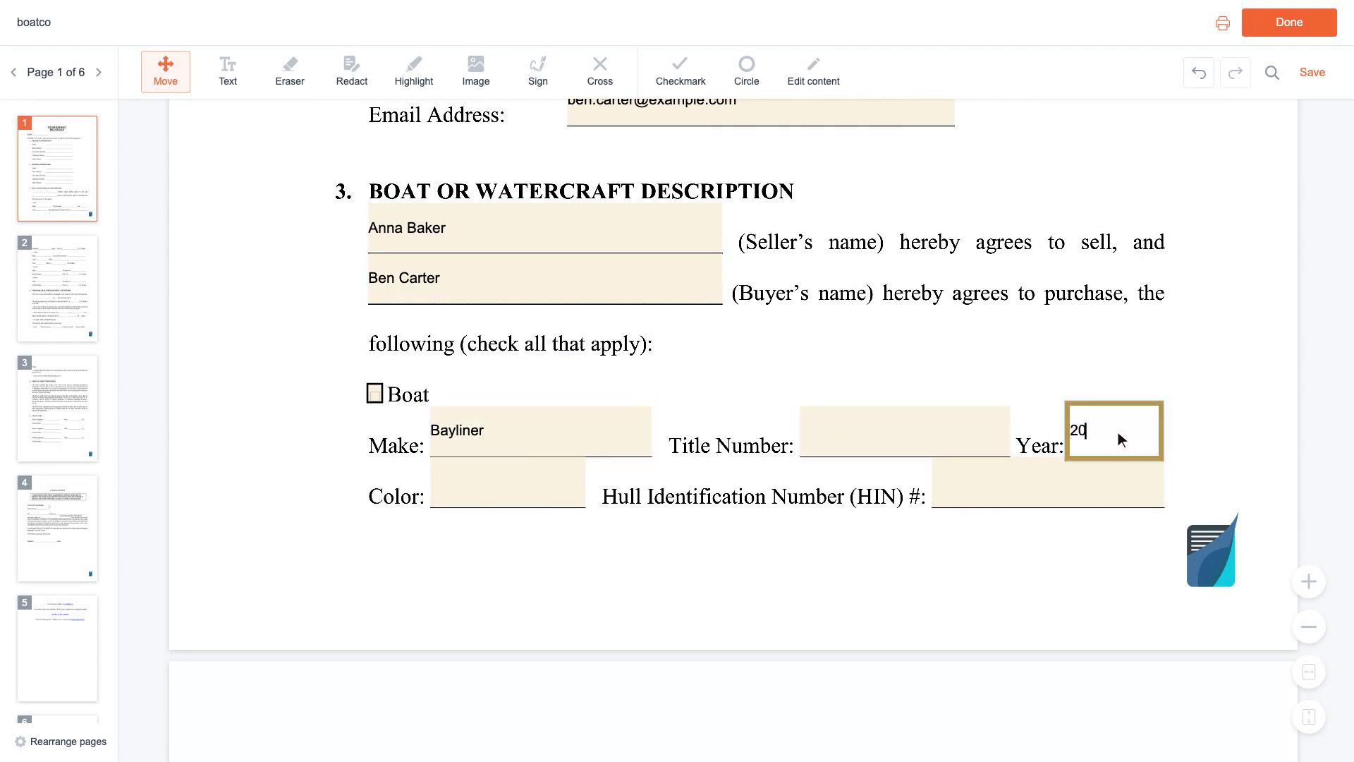
{"action": "scroll", "coordinate": [1119, 431], "scroll_direction": "down", "scroll_amount": 1}
{"action": "left_click", "coordinate": [511, 433]}
{"action": "type", "text": "White"}
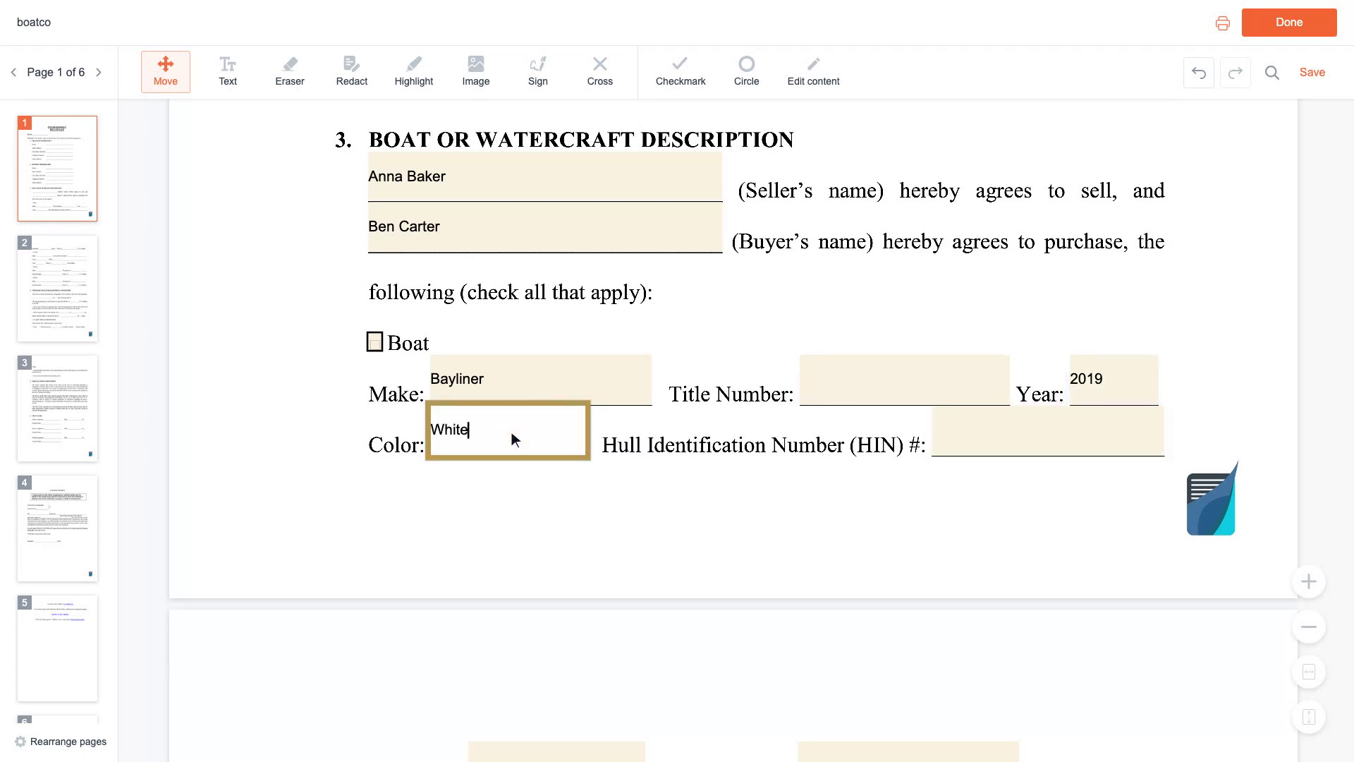
{"action": "left_click", "coordinate": [1051, 436]}
{"action": "type", "text": "BAYEXA"}
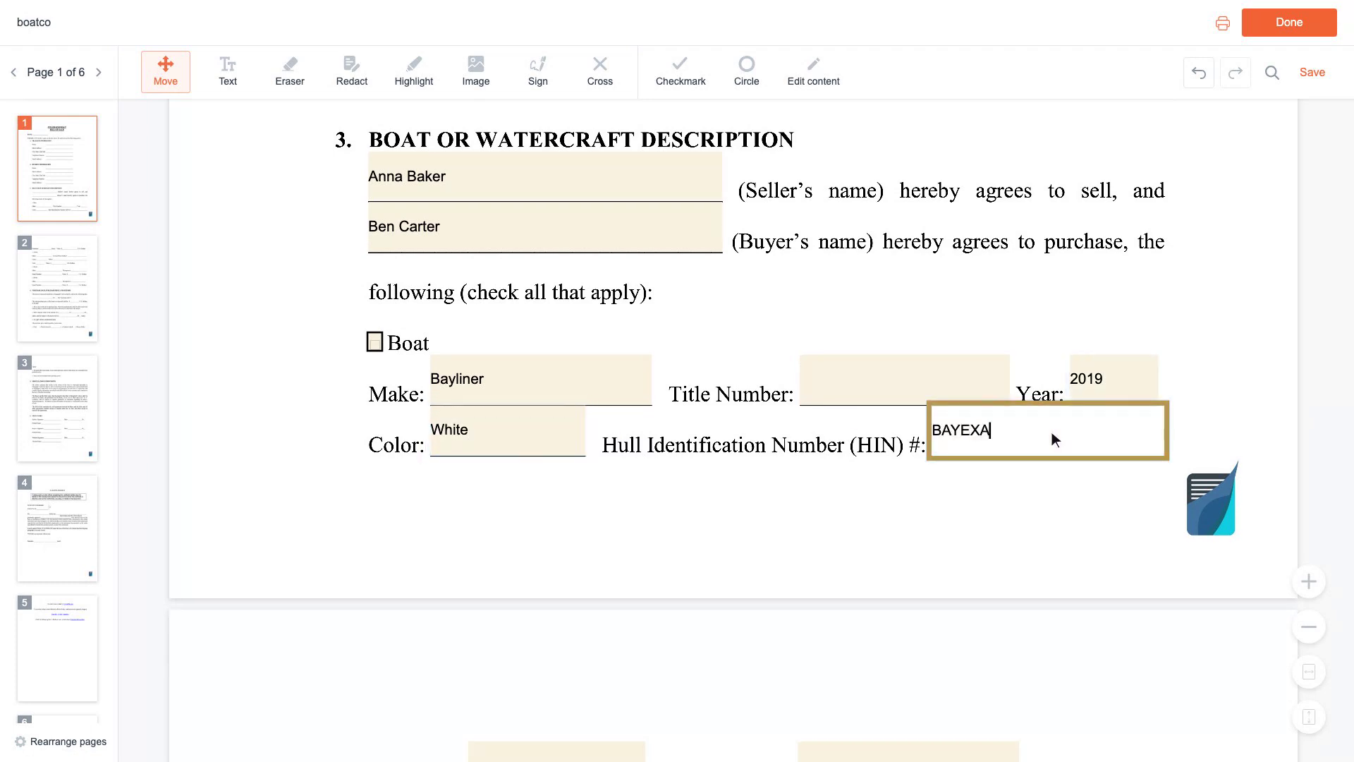
{"action": "type", "text": "MPLE01"}
{"action": "scroll", "coordinate": [1051, 433], "scroll_direction": "down", "scroll_amount": 5}
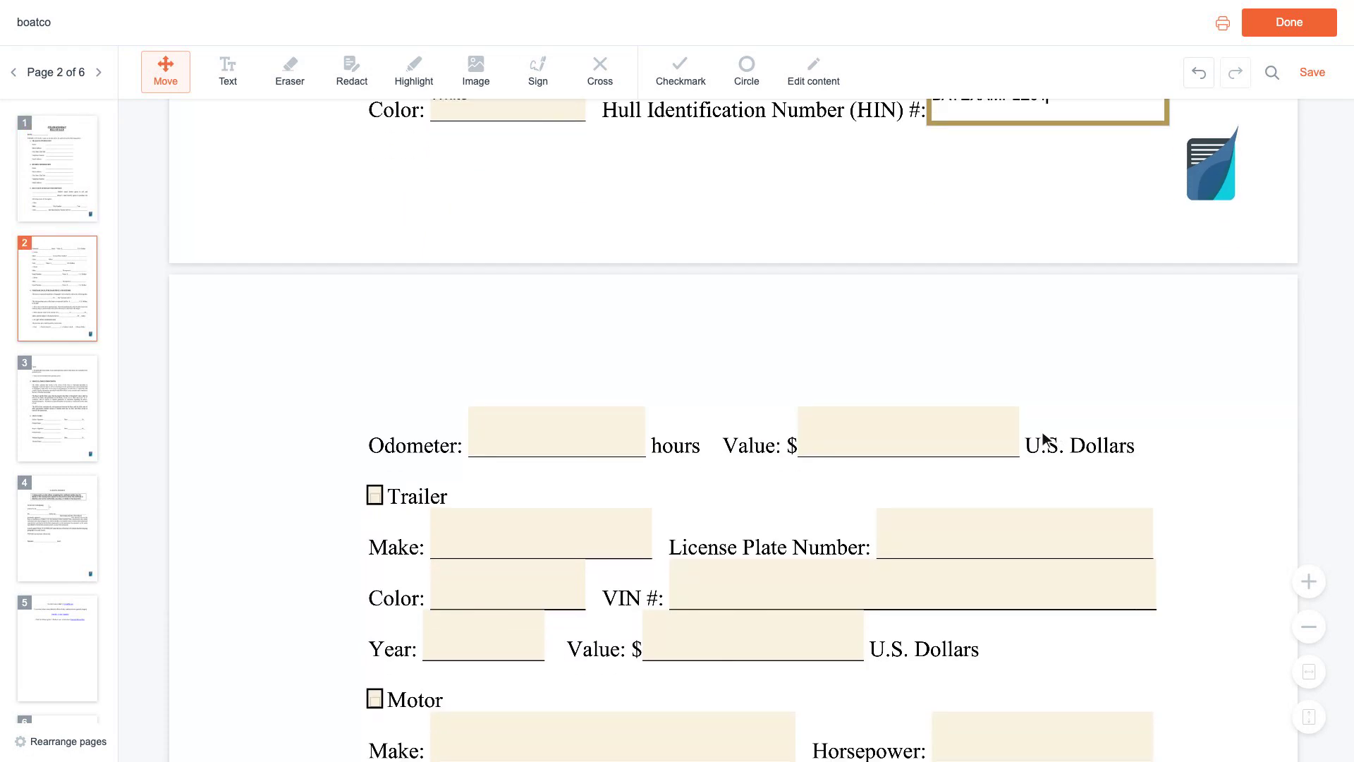
- Record 320 odometer hours and the purchase date March 15, 2024
{"action": "left_click", "coordinate": [581, 437]}
{"action": "type", "text": "320"}
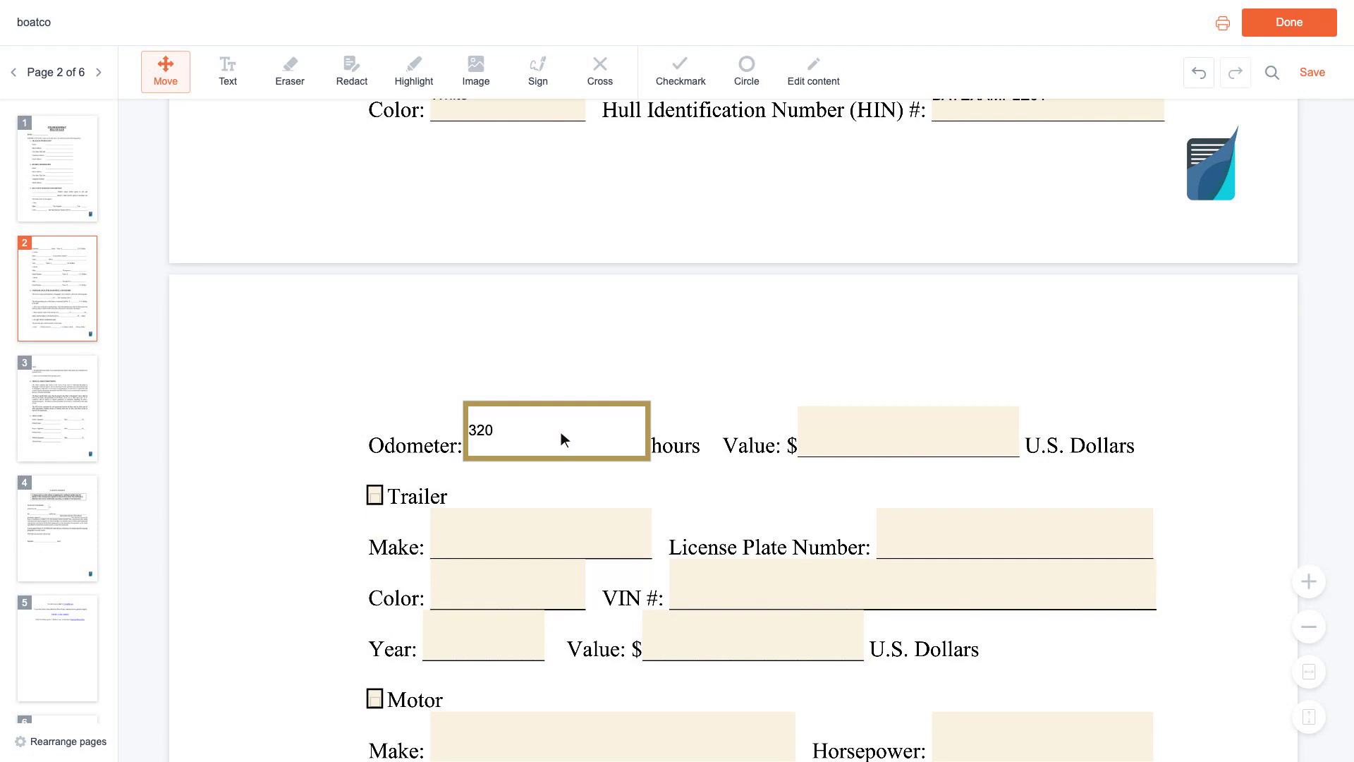
{"action": "key", "text": "Tab"}
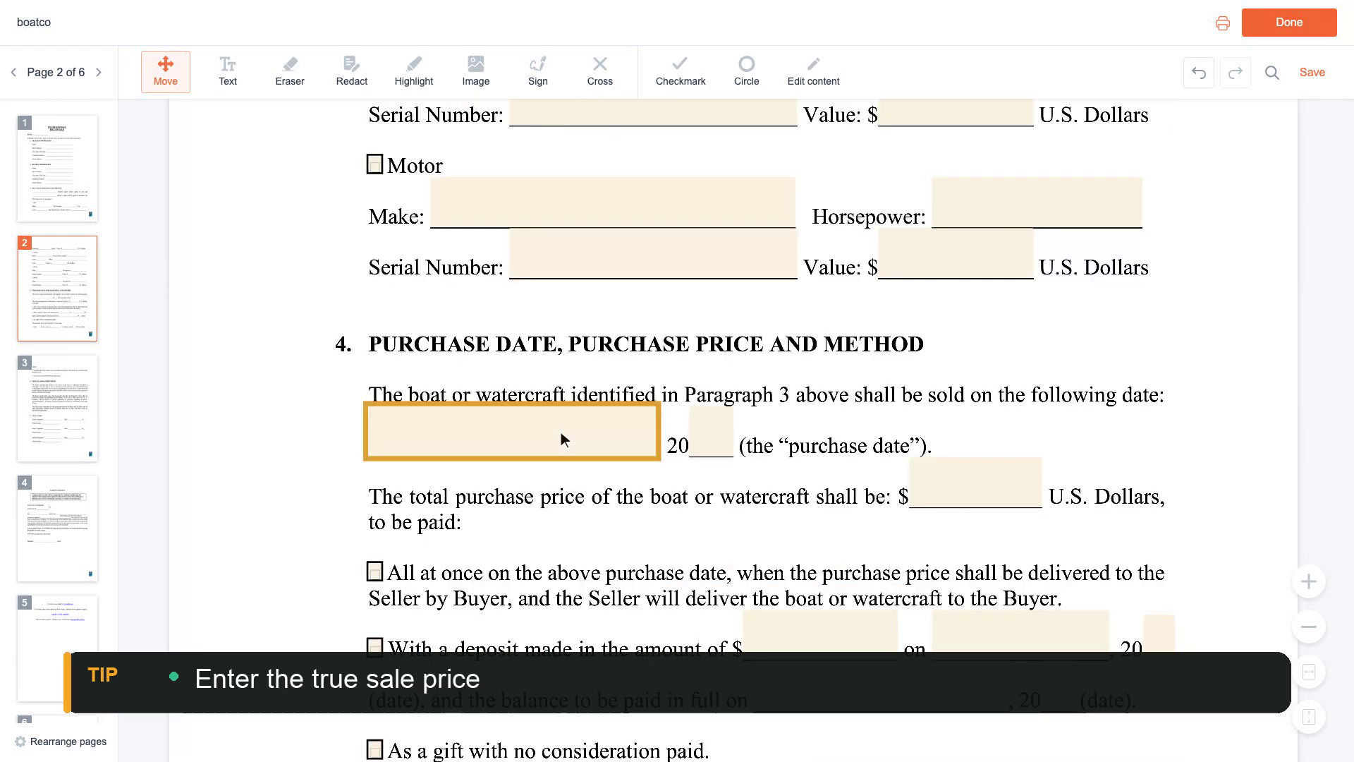
{"action": "left_click", "coordinate": [516, 431]}
{"action": "type", "text": "March 15"}
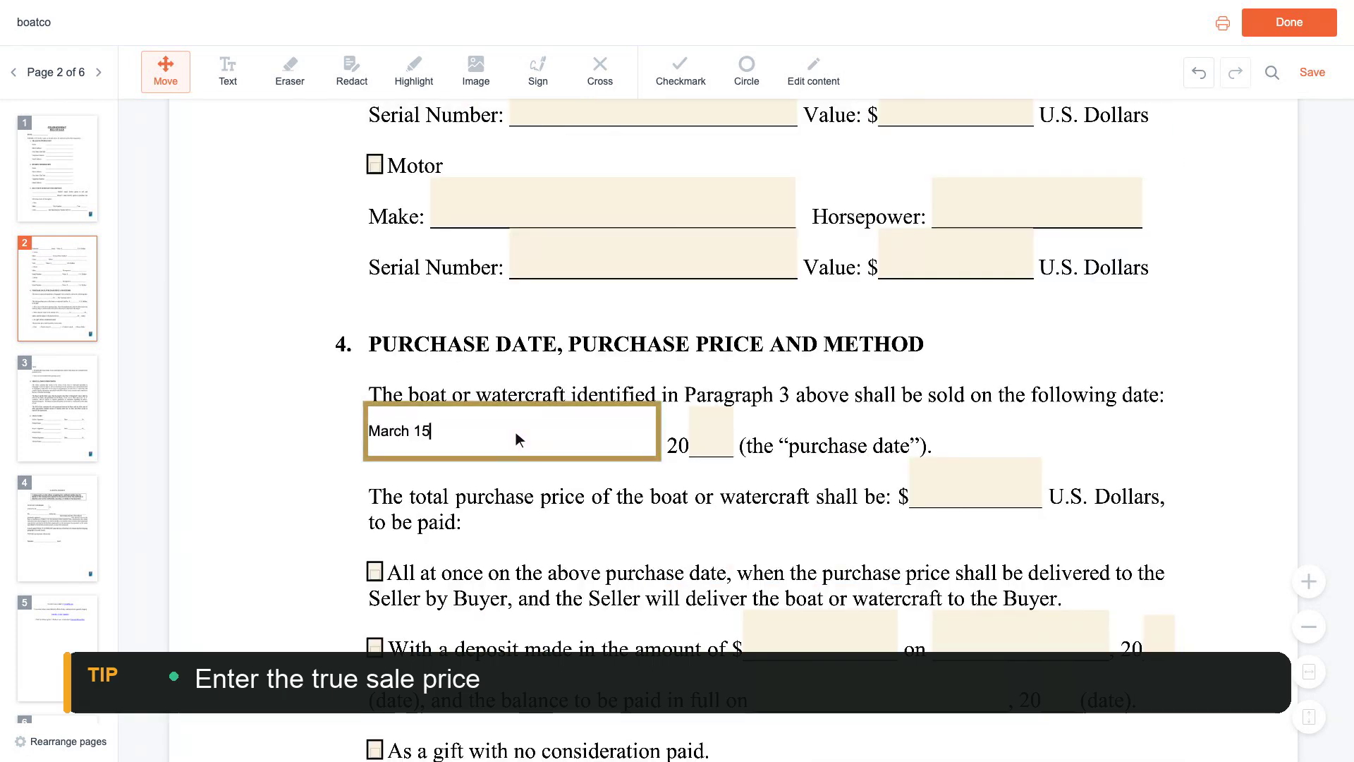
{"action": "left_click", "coordinate": [705, 434]}
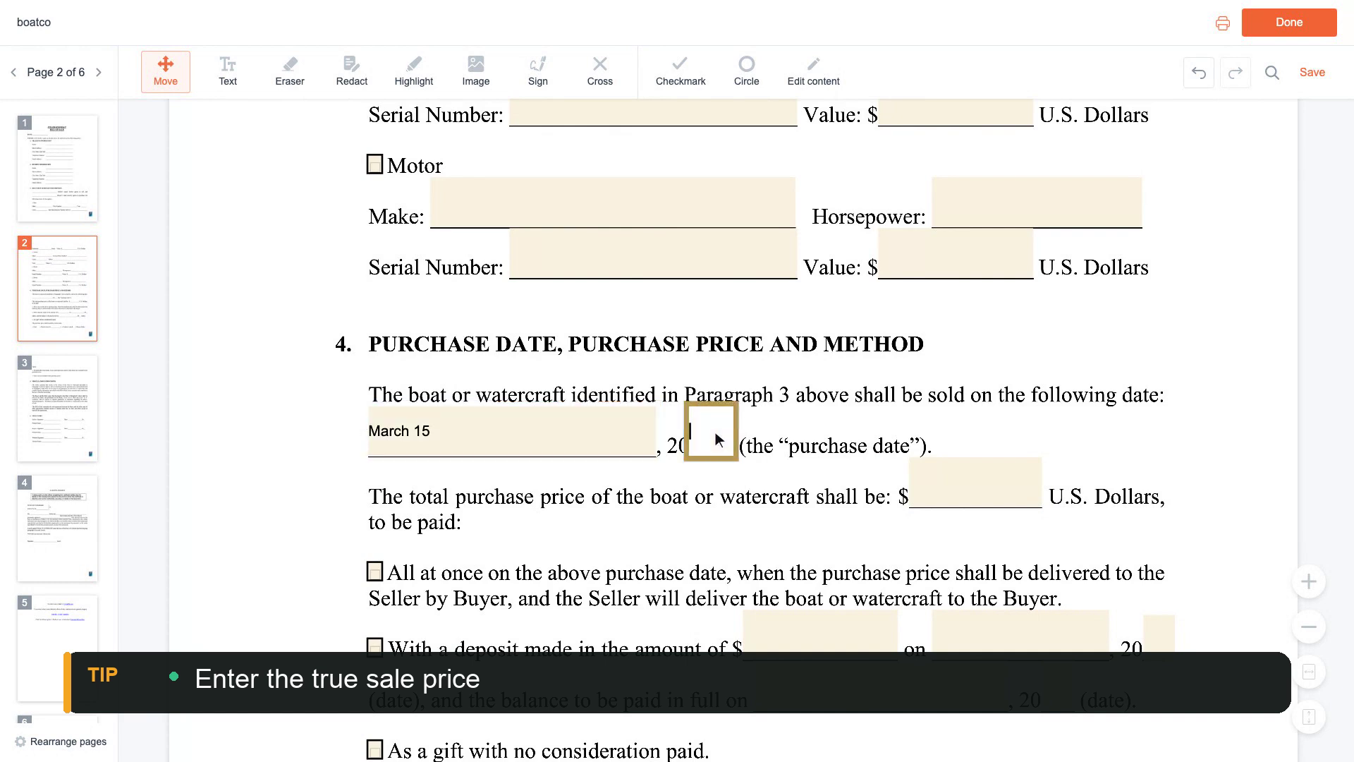
{"action": "type", "text": "24"}
- Set the price to 8,500, paid all at once by check number 1024
{"action": "left_click", "coordinate": [978, 431]}
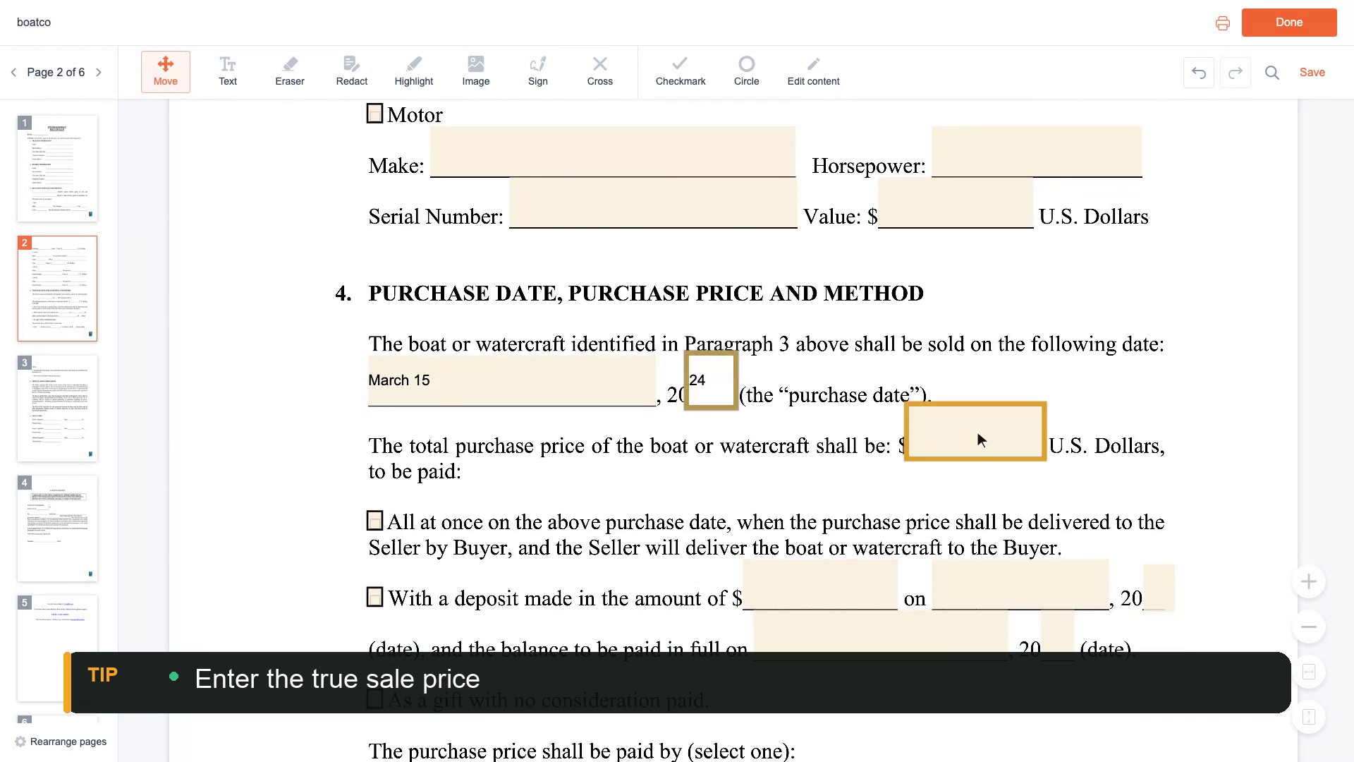
{"action": "type", "text": "6,50"}
{"action": "scroll", "coordinate": [981, 437], "scroll_direction": "down", "scroll_amount": 5}
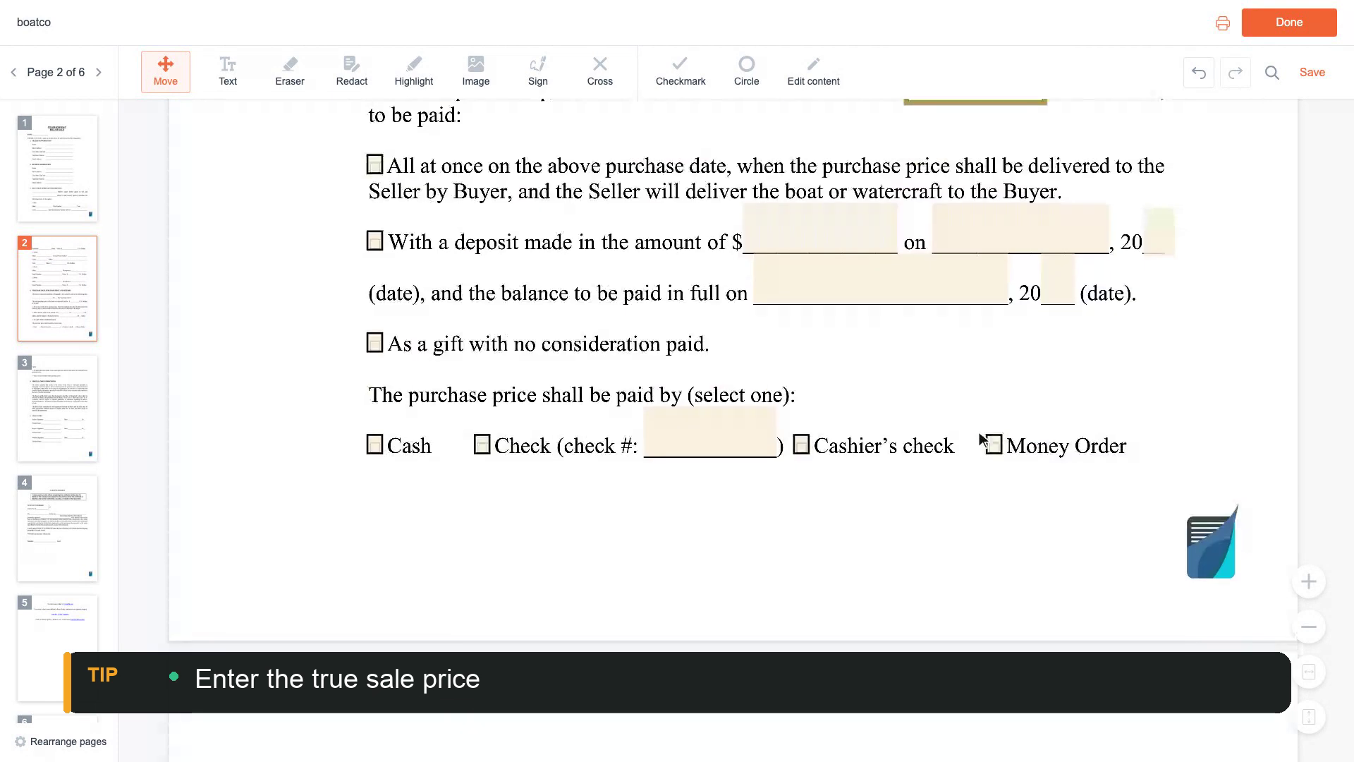
{"action": "left_click", "coordinate": [717, 439]}
{"action": "type", "text": "1024"}
{"action": "scroll", "coordinate": [716, 439], "scroll_direction": "up", "scroll_amount": 4}
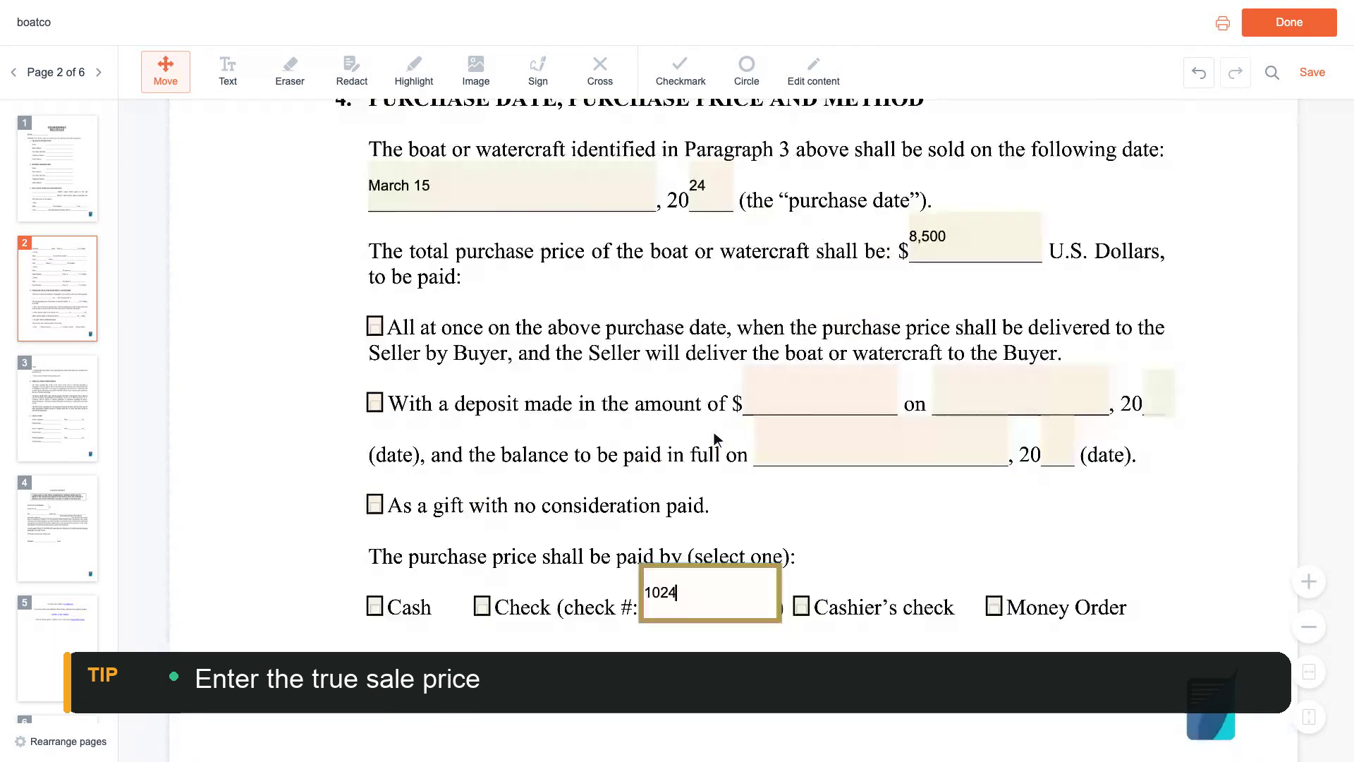
{"action": "left_click", "coordinate": [376, 431]}
{"action": "scroll", "coordinate": [379, 432], "scroll_direction": "down", "scroll_amount": 4}
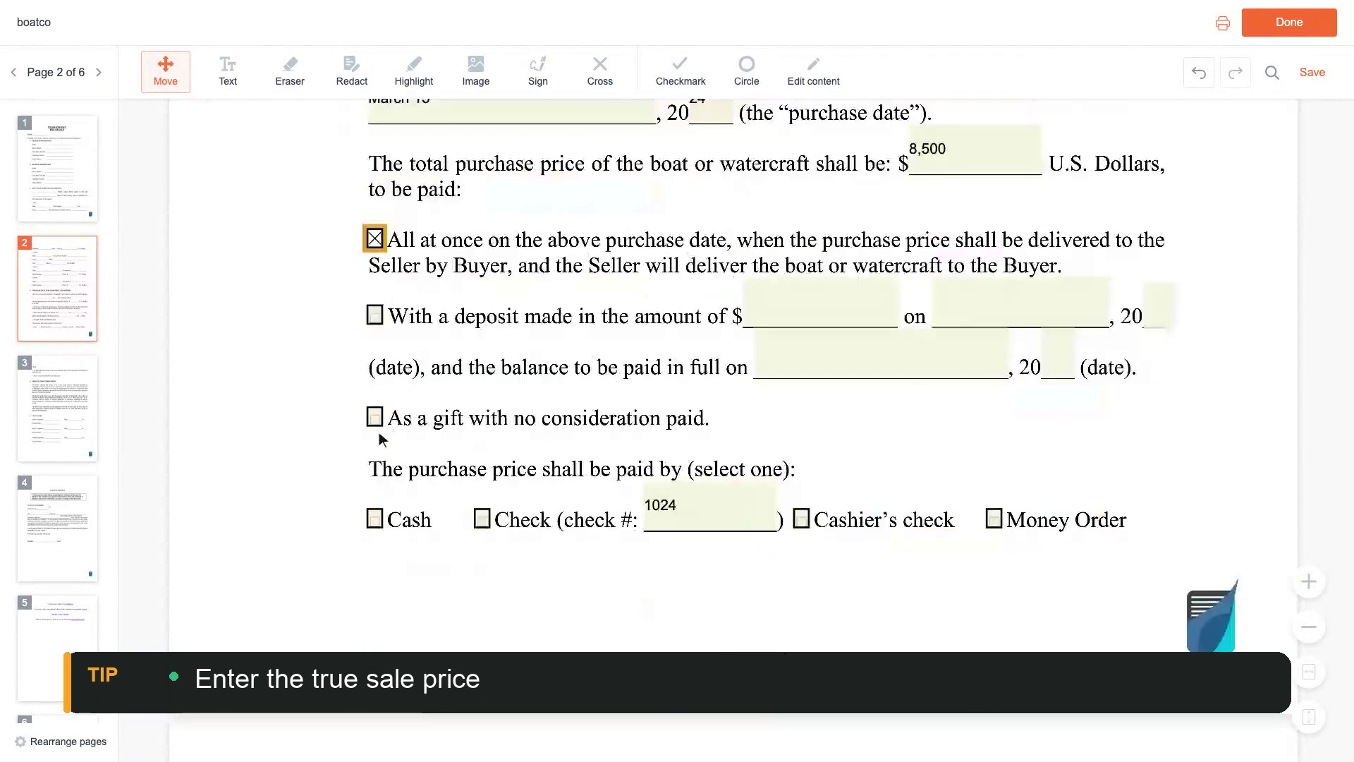
{"action": "left_click", "coordinate": [483, 433]}
{"action": "scroll", "coordinate": [487, 436], "scroll_direction": "down", "scroll_amount": 6}
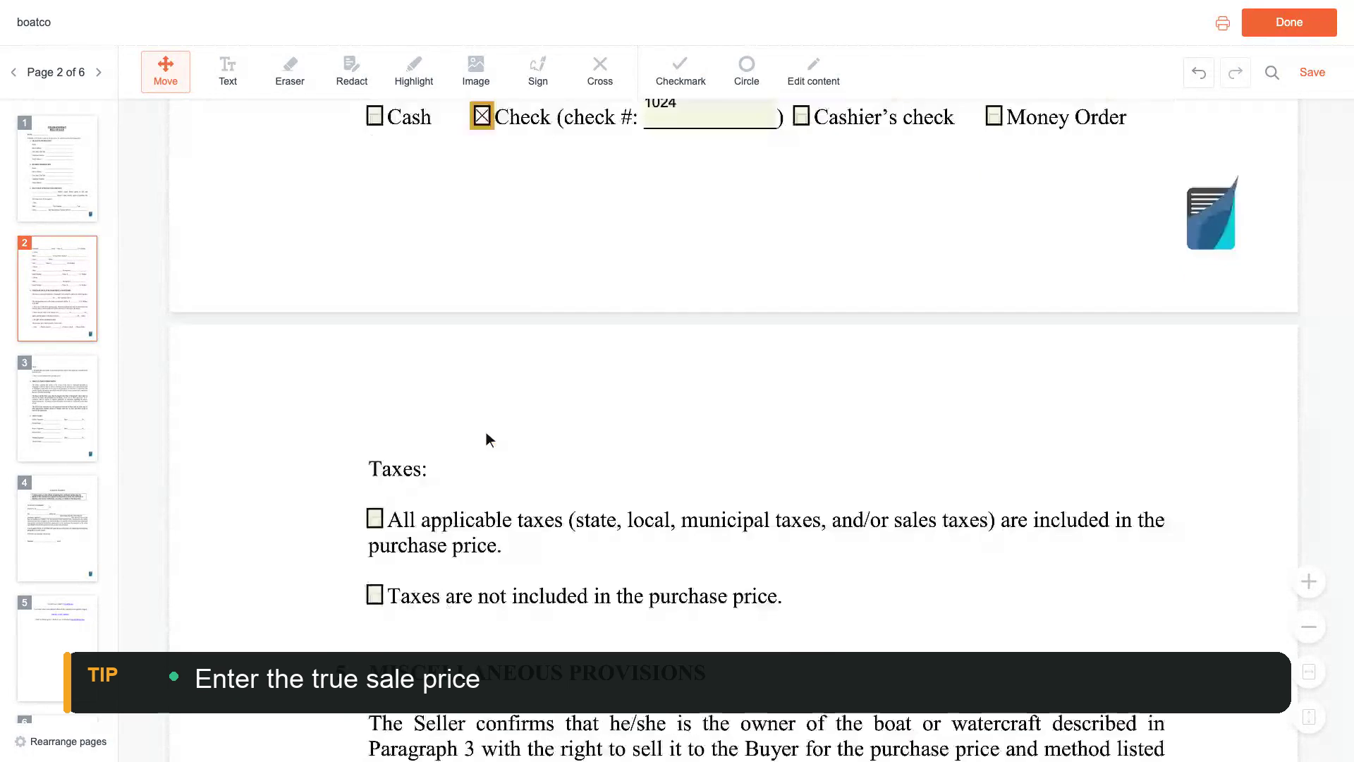
- Tick 'All applicable taxes included' and enter the seller's and buyer's printed names under Signatures
{"action": "left_click", "coordinate": [375, 431]}
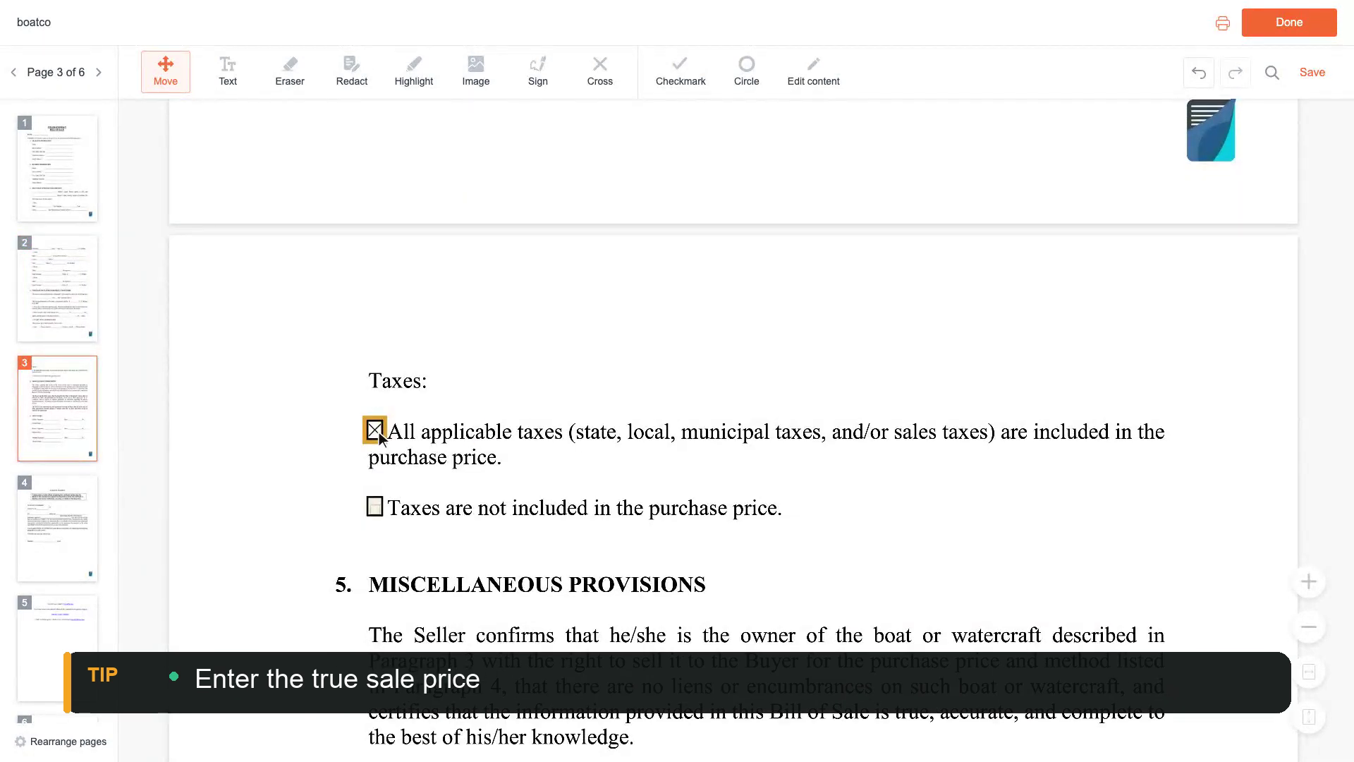
{"action": "scroll", "coordinate": [379, 431], "scroll_direction": "down", "scroll_amount": 10}
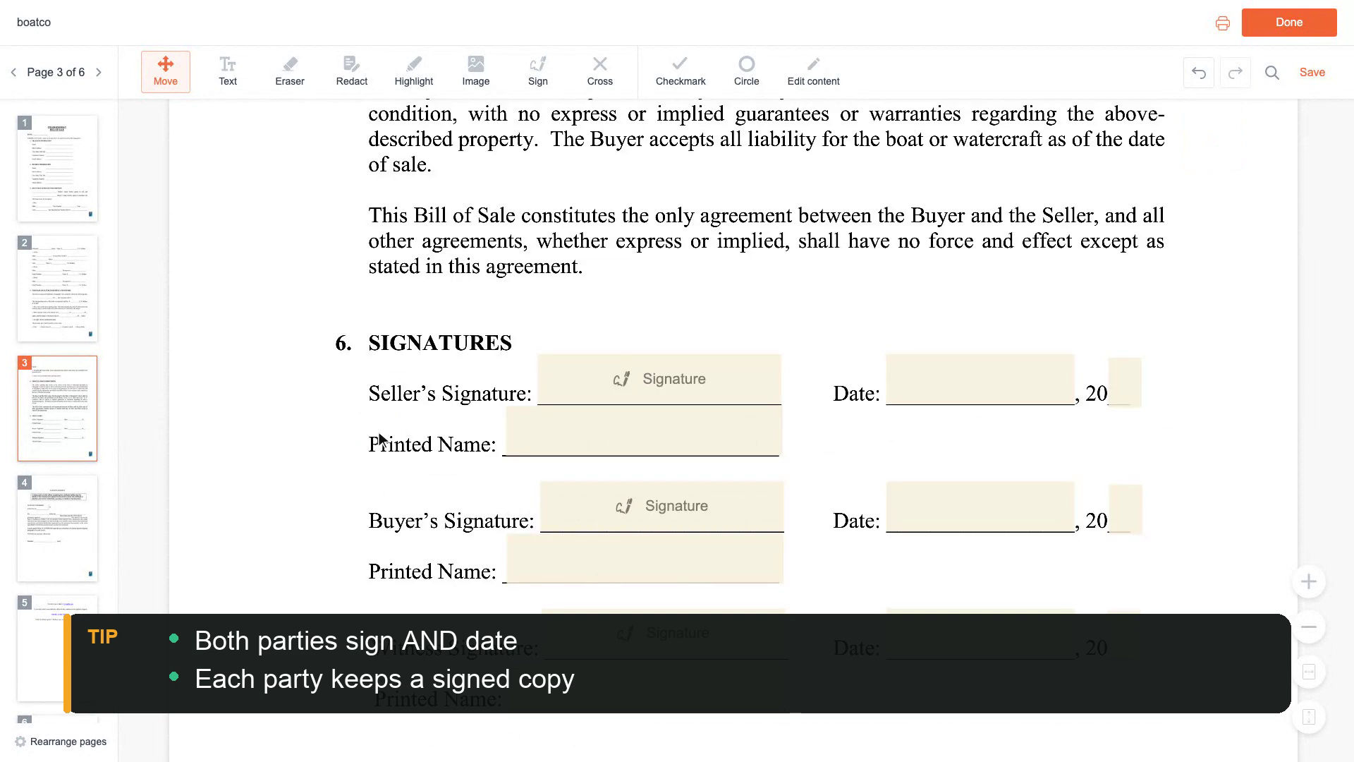
{"action": "left_click", "coordinate": [648, 435]}
{"action": "type", "text": "A"}
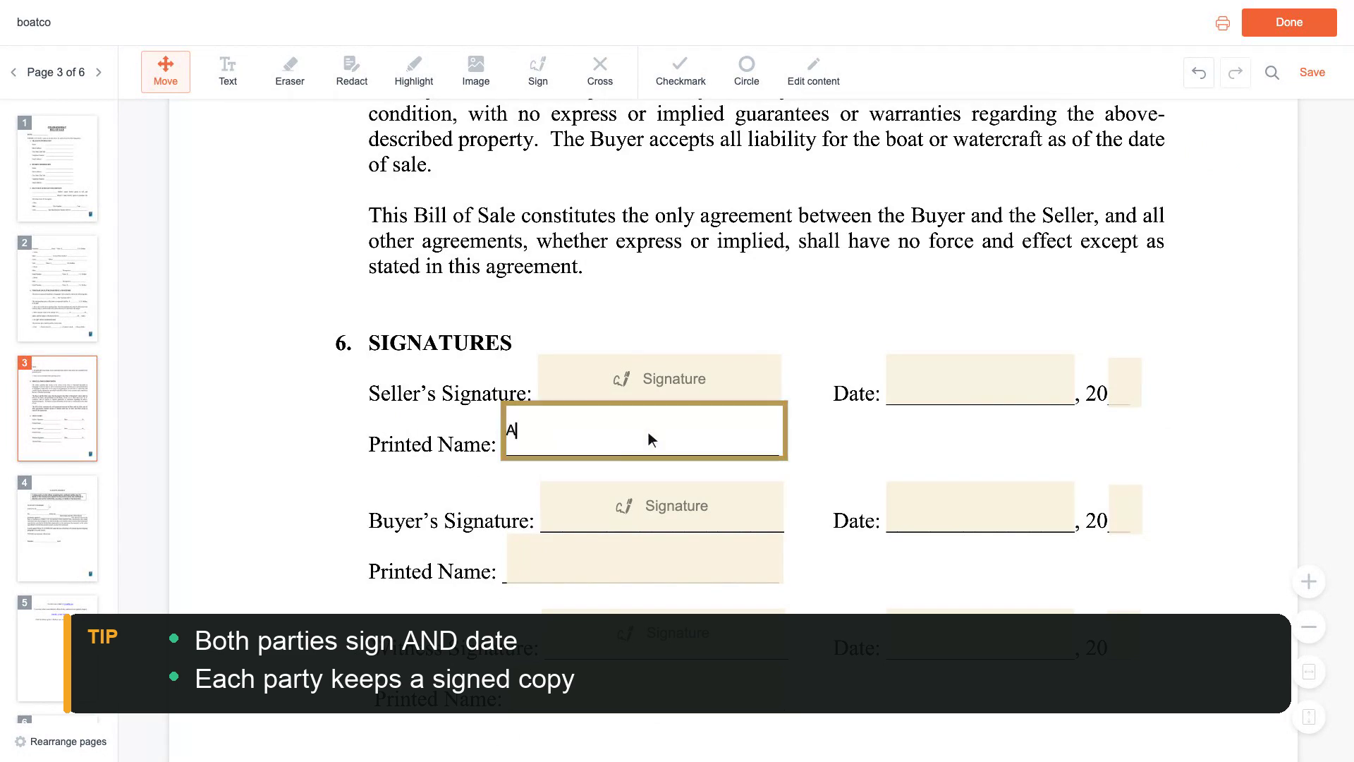
{"action": "type", "text": "nna Baker"}
{"action": "scroll", "coordinate": [649, 431], "scroll_direction": "down", "scroll_amount": 2}
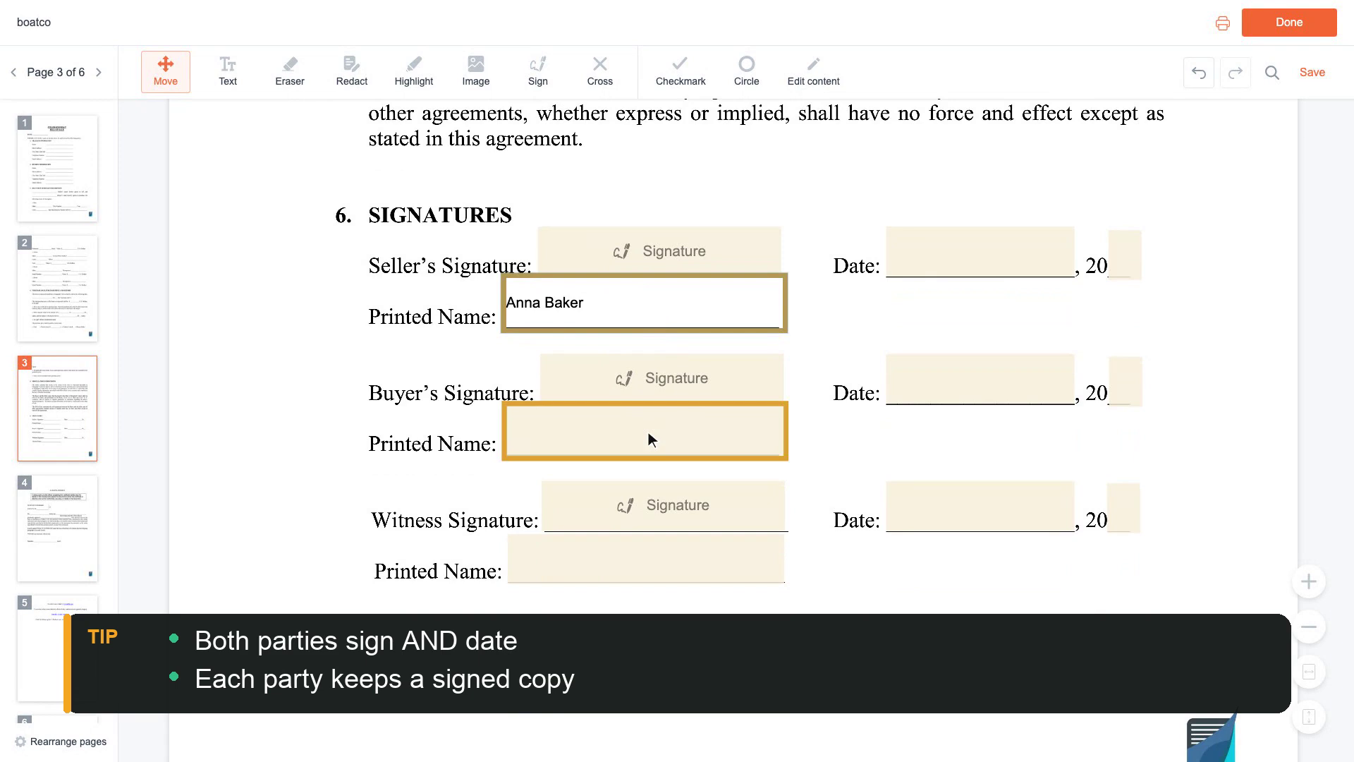
{"action": "left_click", "coordinate": [649, 440]}
{"action": "type", "text": "Ben Carte"}
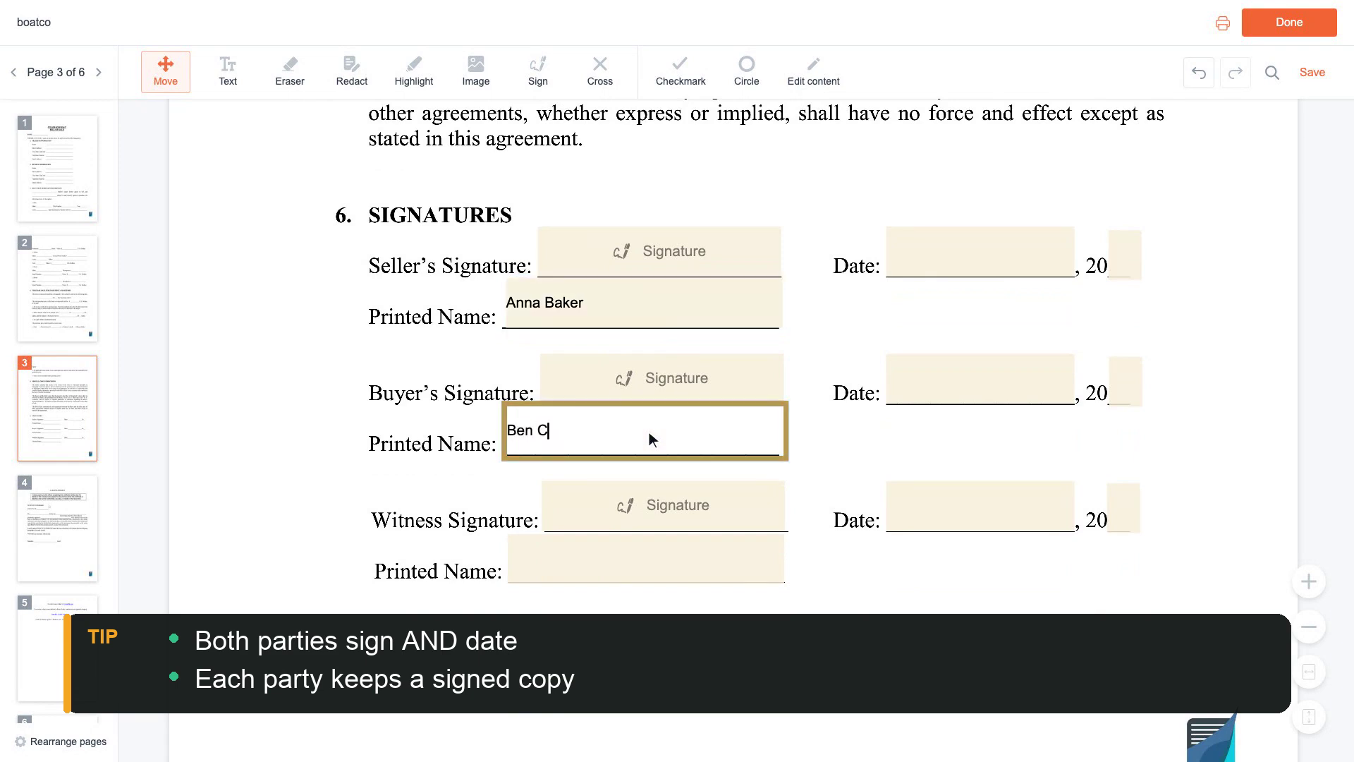
{"action": "type", "text": "r"}
{"action": "scroll", "coordinate": [649, 432], "scroll_direction": "up", "scroll_amount": 2}
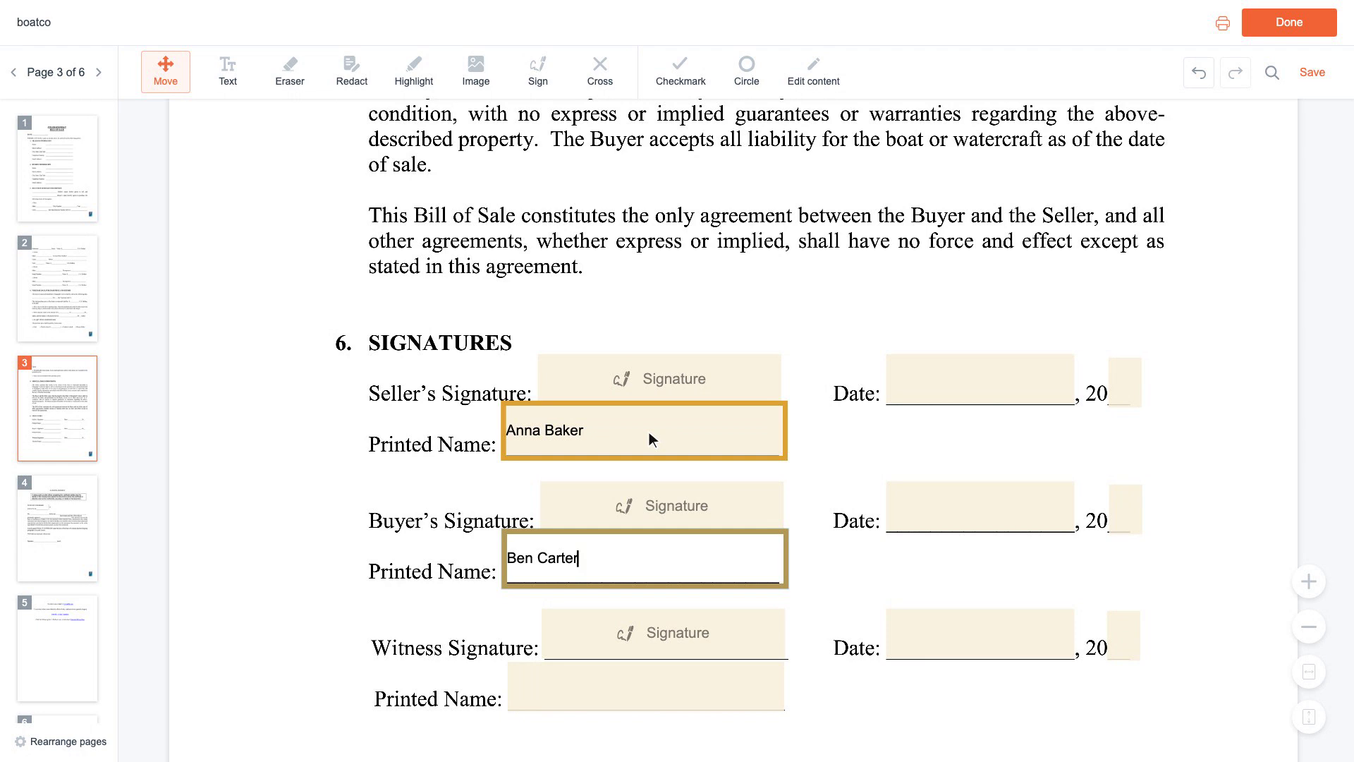
- Press Done to bring up the download, print or keep-editing prompt
{"action": "left_click", "coordinate": [1293, 25]}
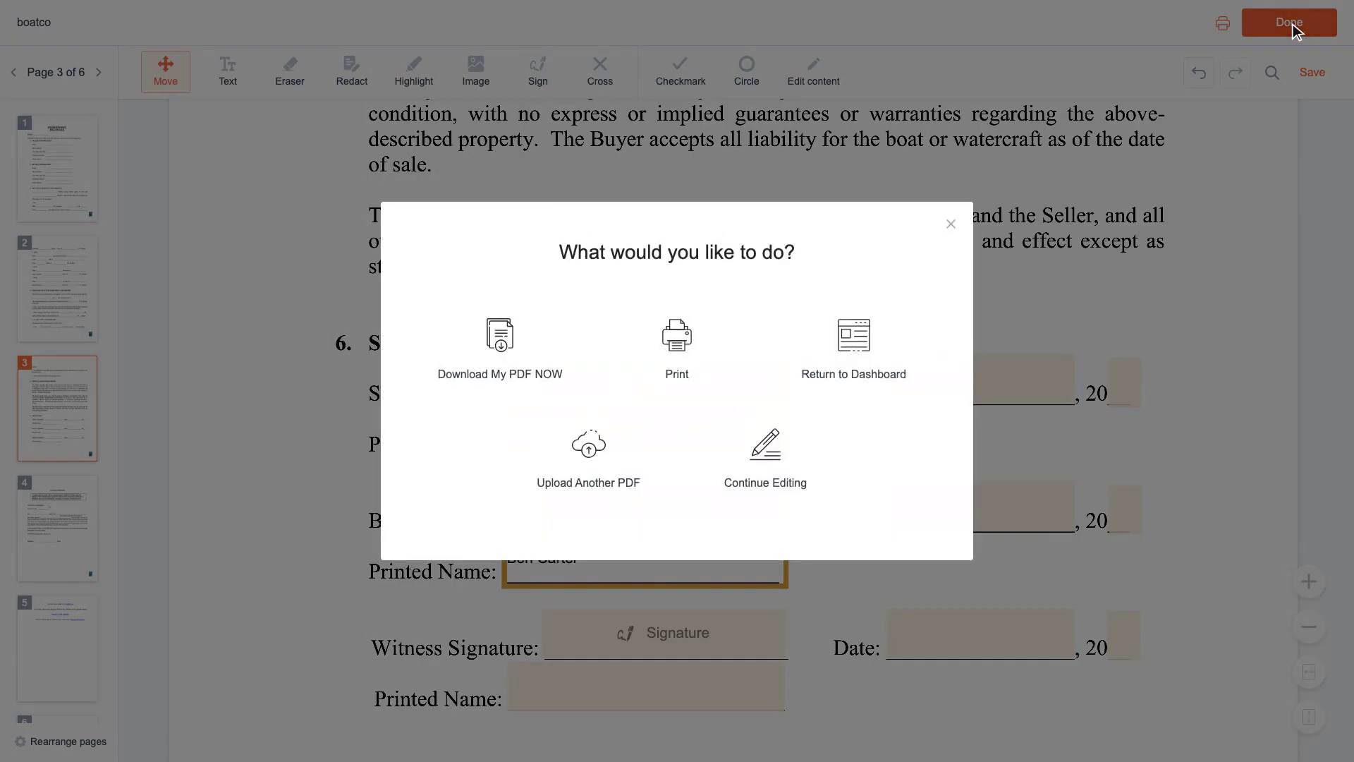